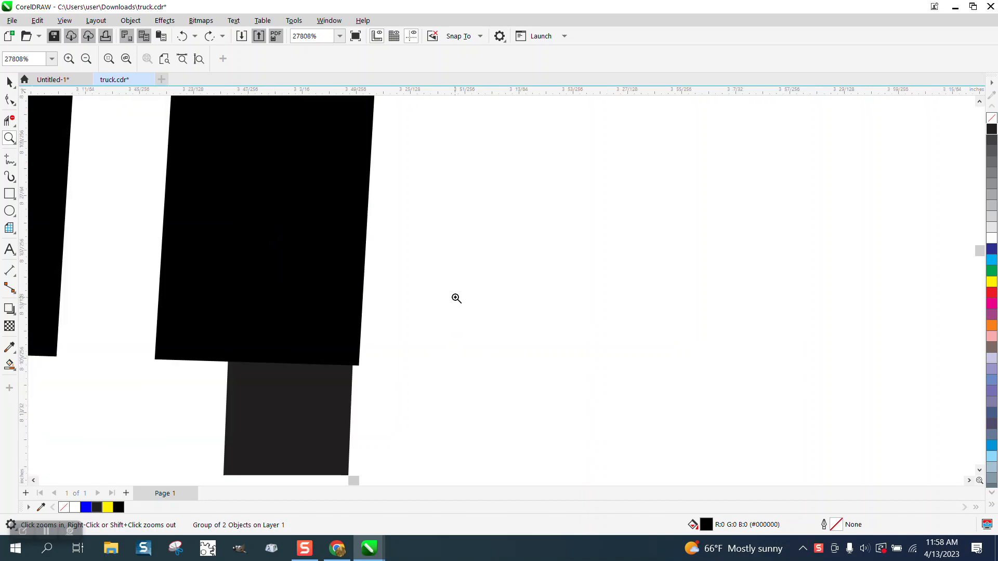
Examine how the black upper sleeper panel meets the vertical lines below it at both lower corners
click(9, 81)
click(377, 364)
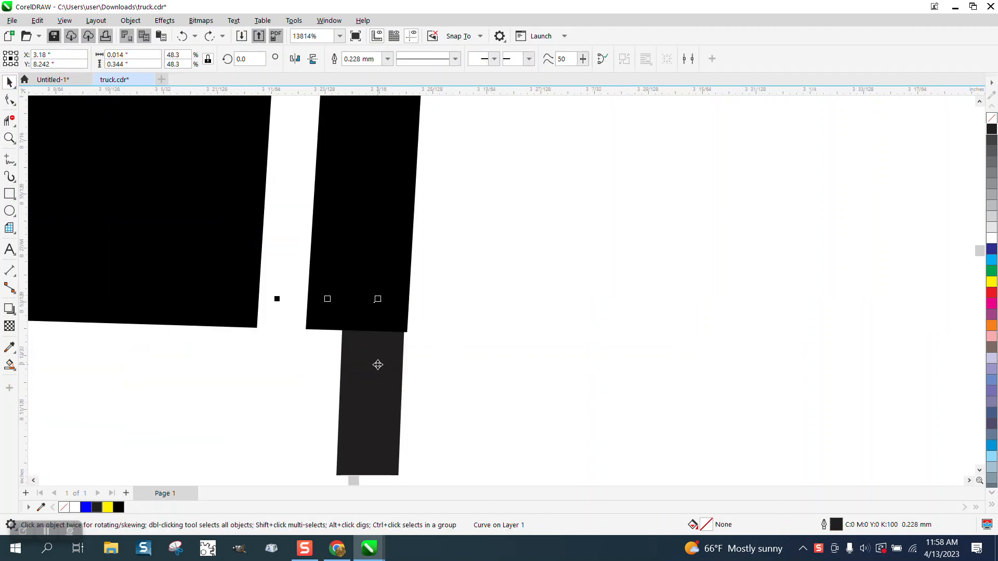
click(385, 286)
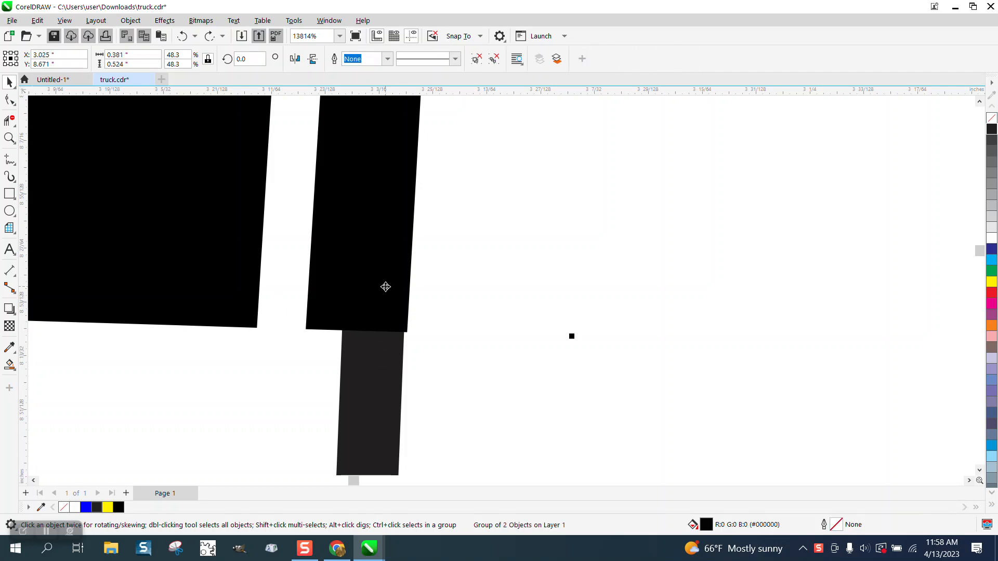
scroll(412, 286, down, 6)
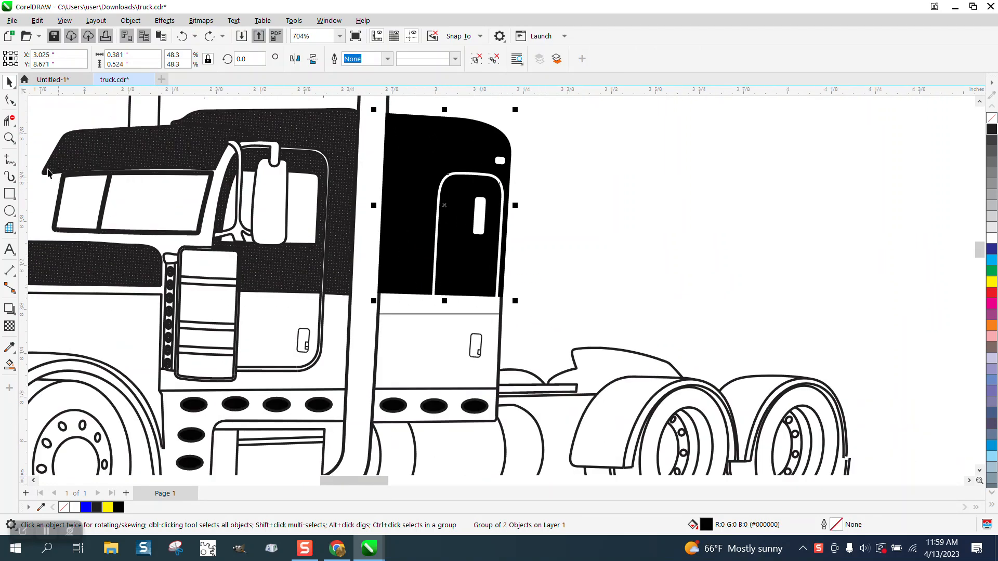
key(z)
drag(369, 286, 404, 303)
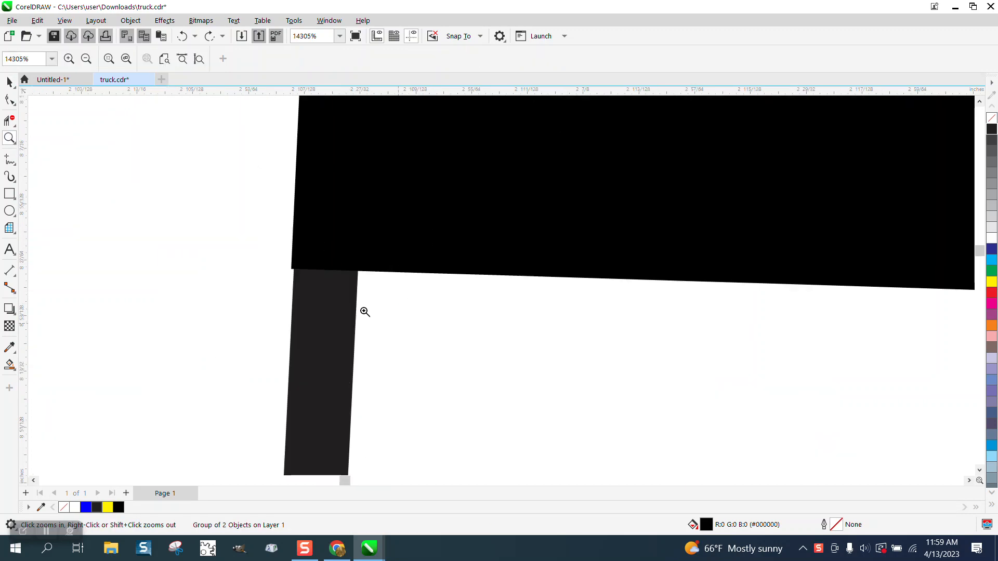
right_click(352, 295)
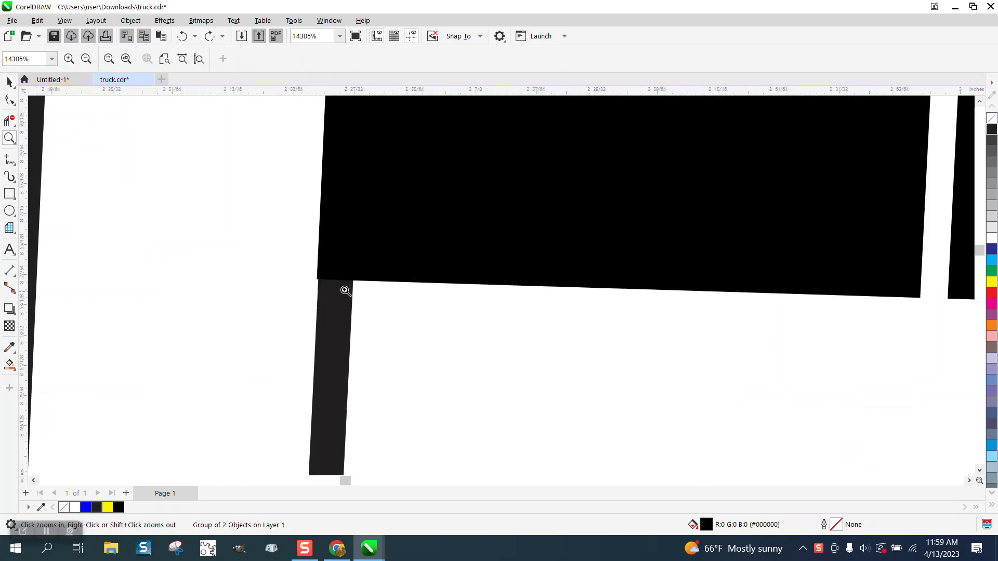
drag(316, 271, 338, 289)
scroll(335, 285, up, 2)
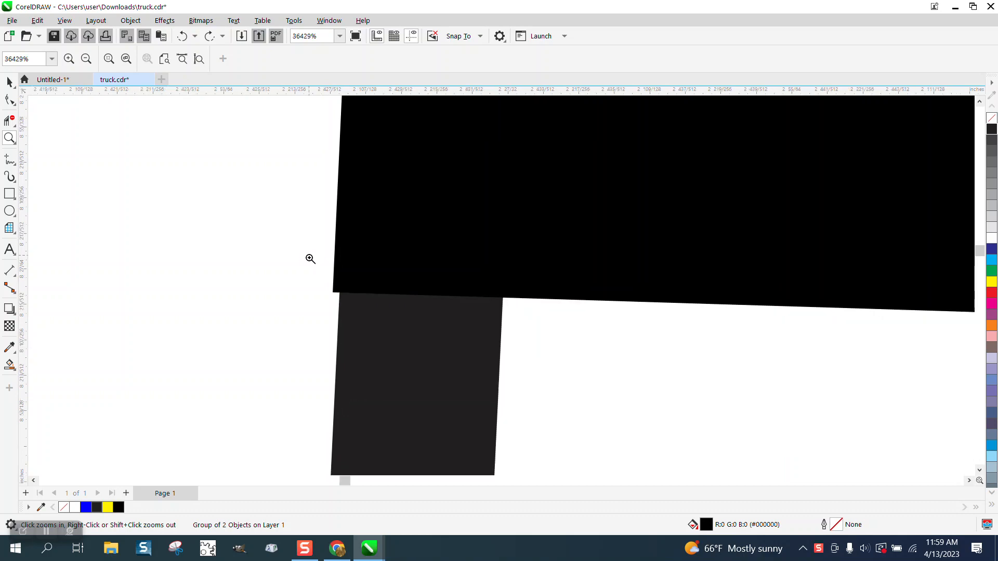
scroll(319, 271, down, 10)
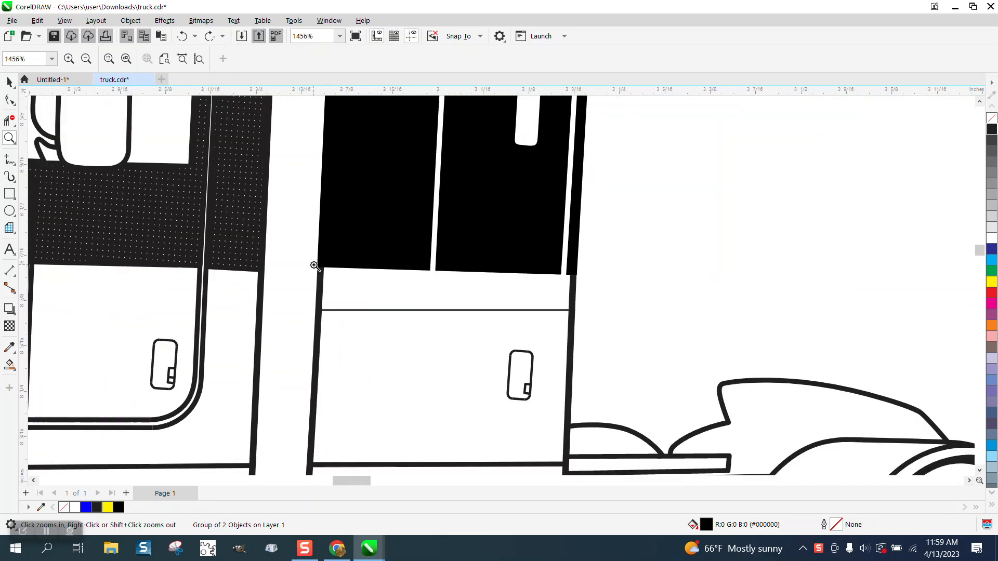
Convert the outline of the vertical line below the sleeper panel's right edge to an object
click(9, 82)
click(490, 281)
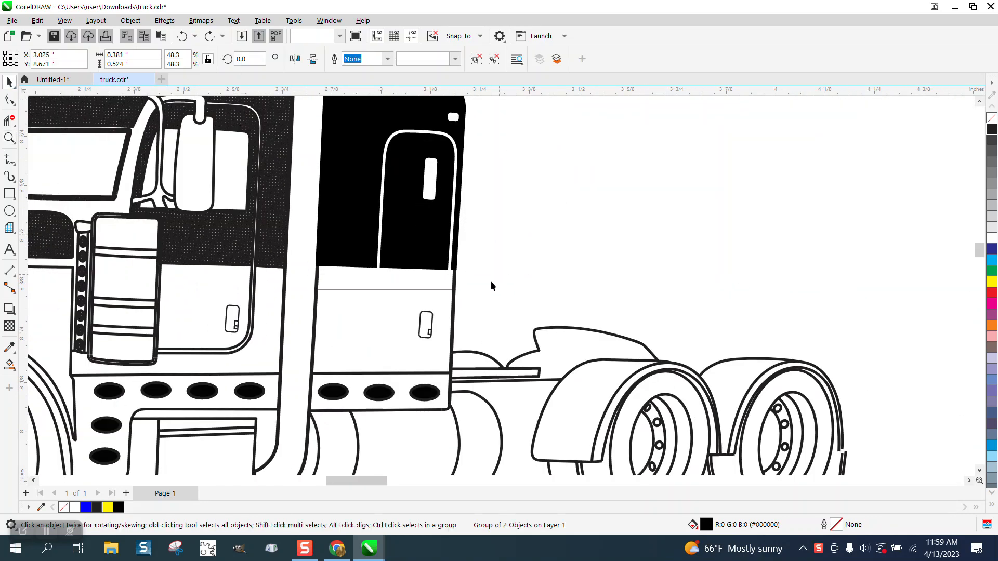
click(455, 280)
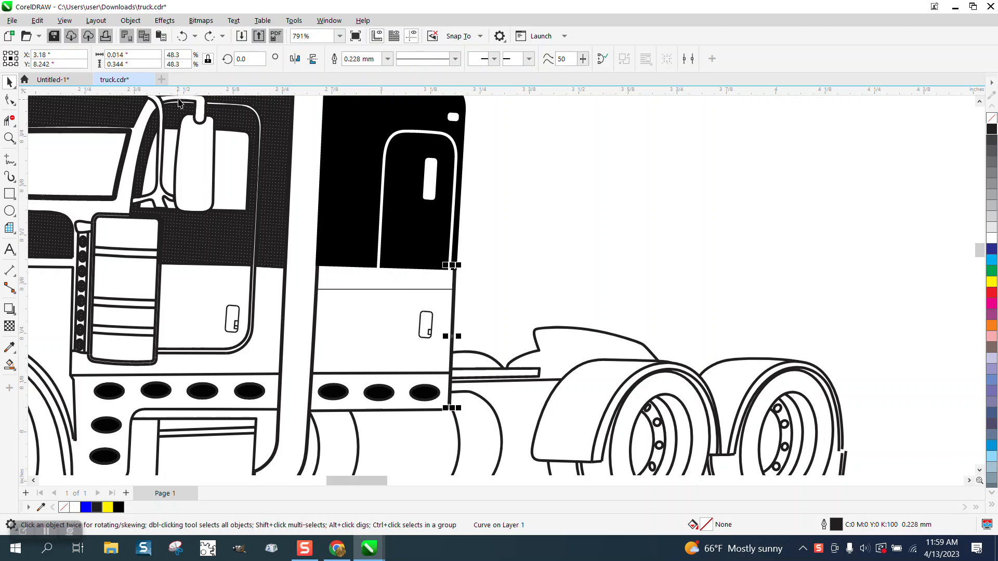
click(130, 20)
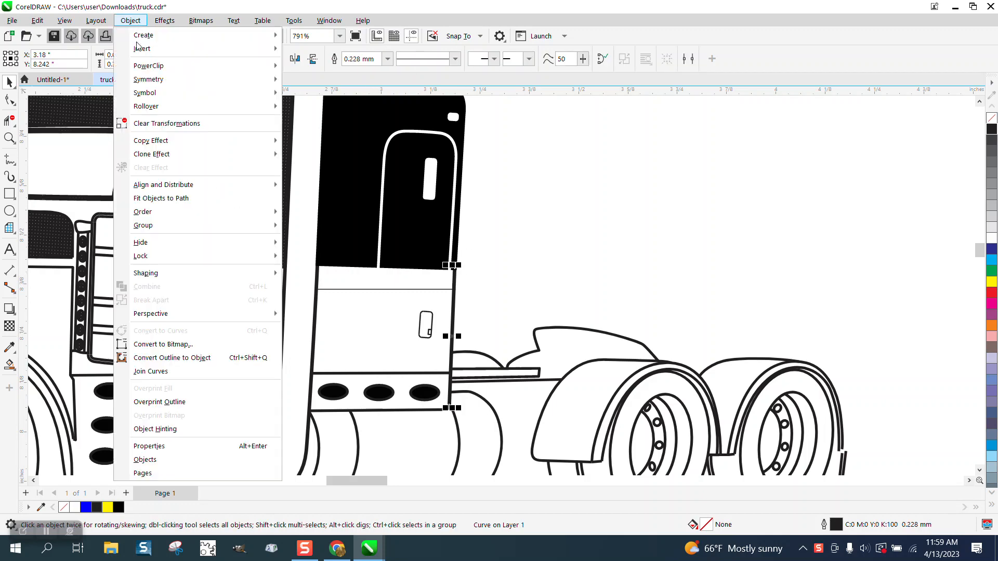
click(176, 358)
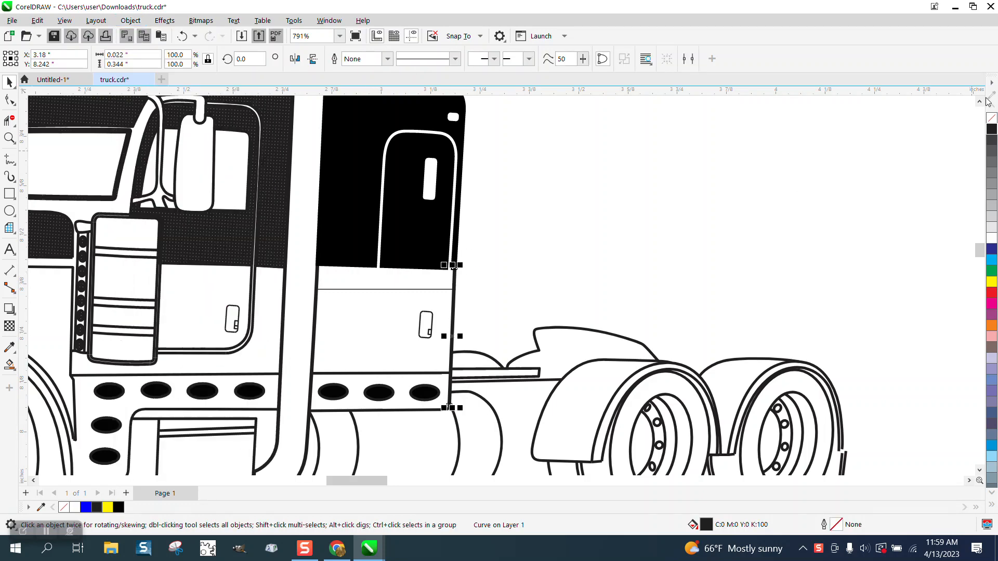
Remove the fill from the converted line at the sleeper's right edge and give it a black hairline outline
click(992, 121)
right_click(992, 130)
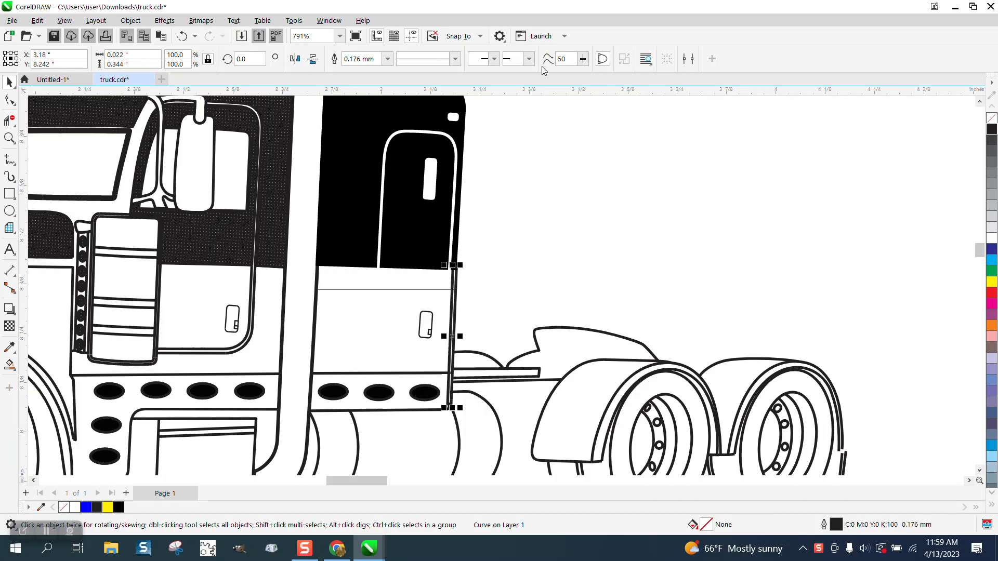
click(387, 59)
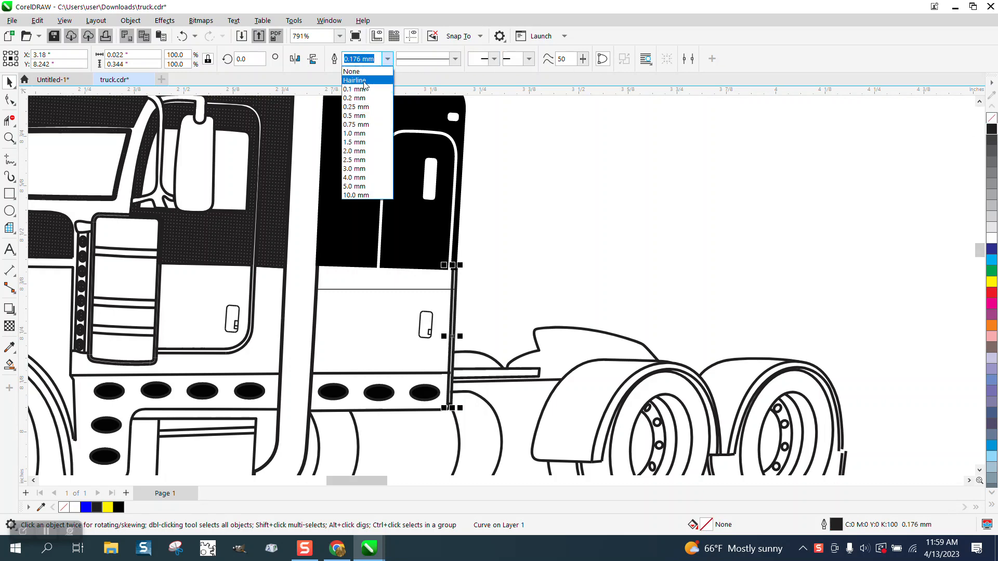
click(364, 80)
Remove the black fill from the upper sleeper panel group and apply a black outline to it
click(460, 213)
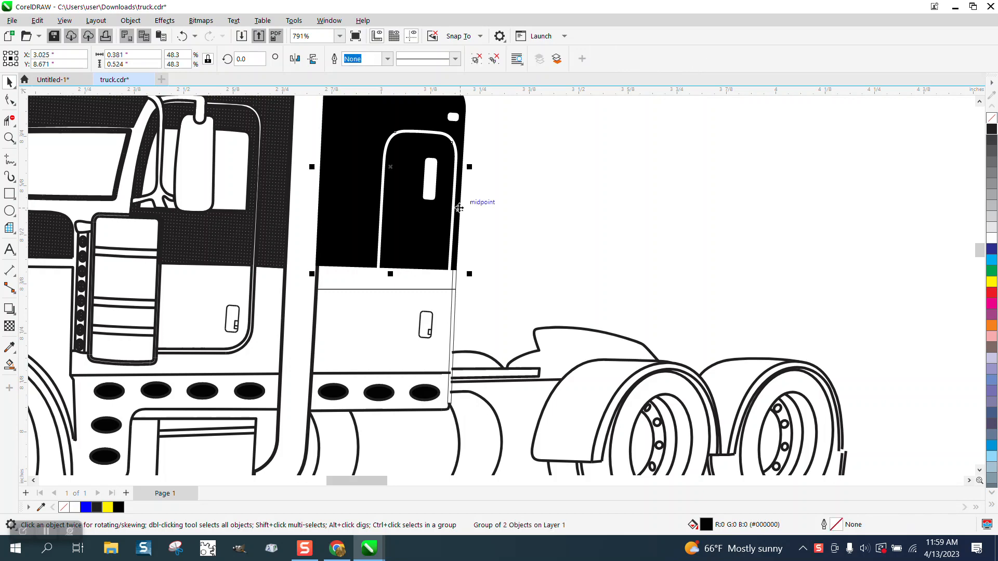
click(992, 127)
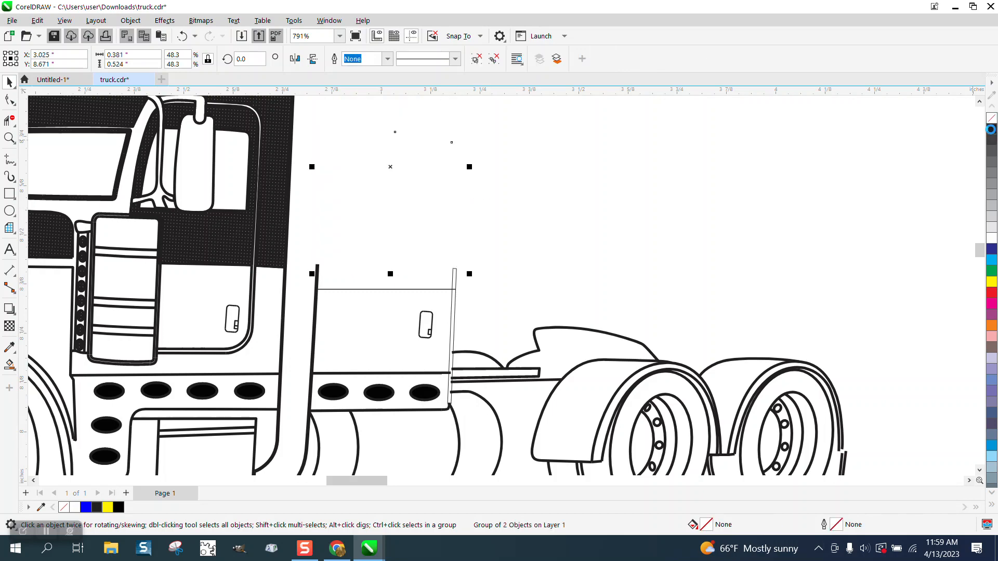
right_click(991, 131)
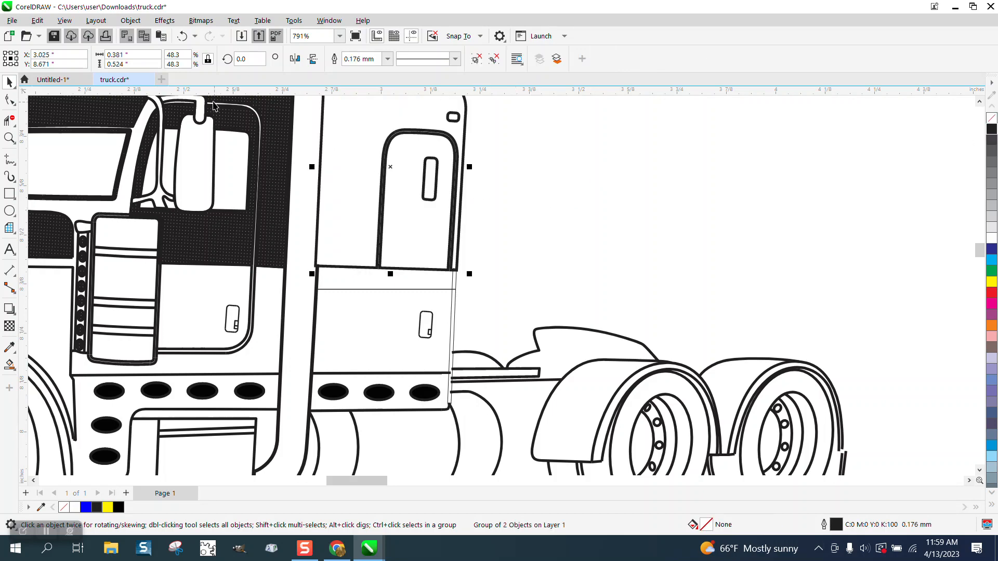
click(131, 20)
mouse_move(171, 256)
click(582, 199)
Set the outline width of the upper sleeper panel group to Hairline
scroll(496, 196, down, 2)
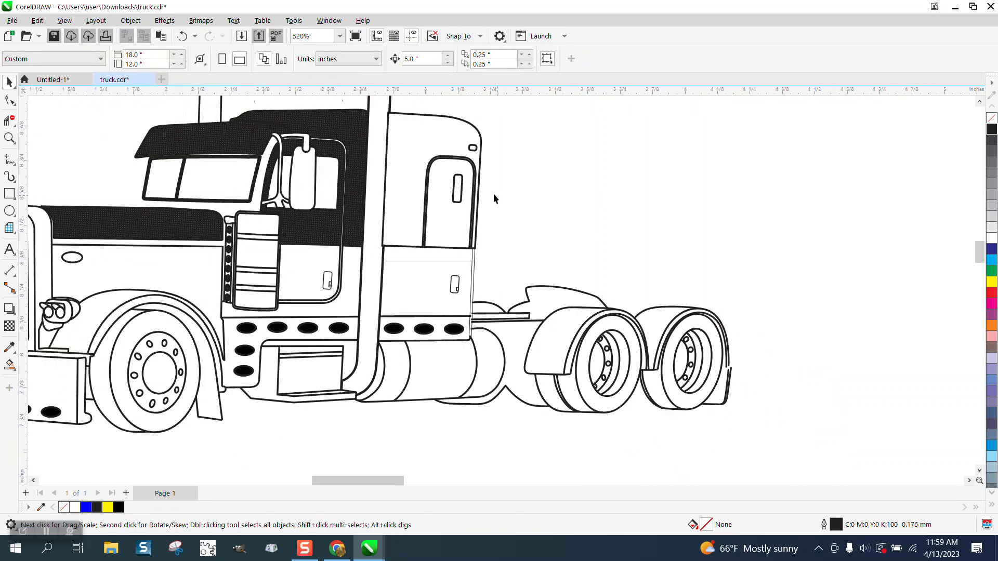
scroll(496, 167, down, 1)
click(10, 138)
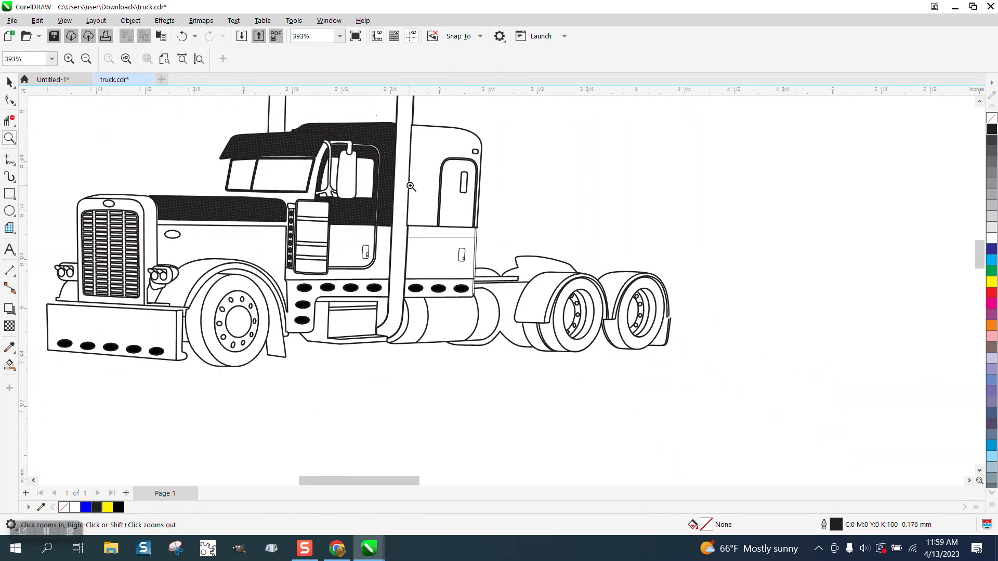
drag(410, 191, 518, 242)
click(11, 82)
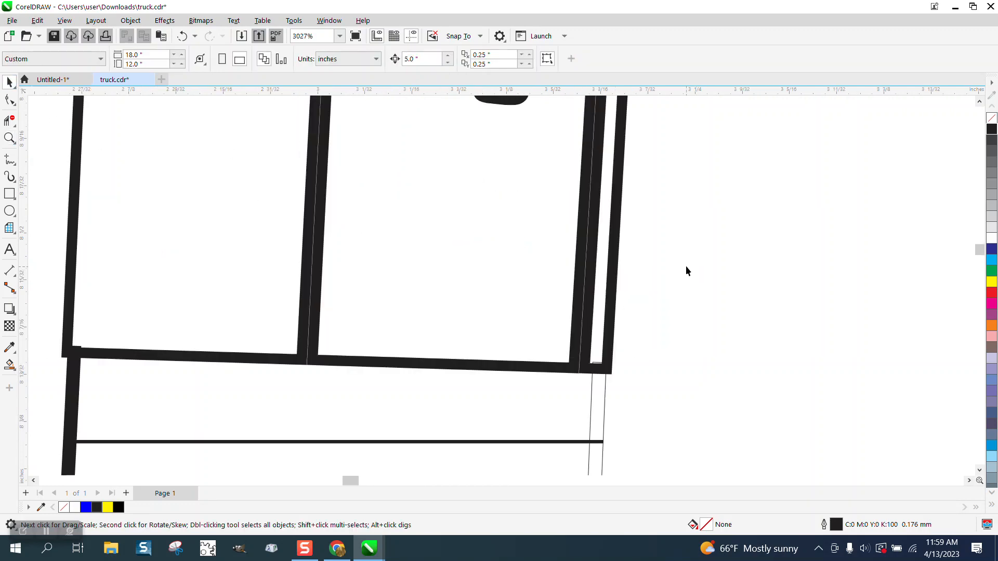
click(611, 281)
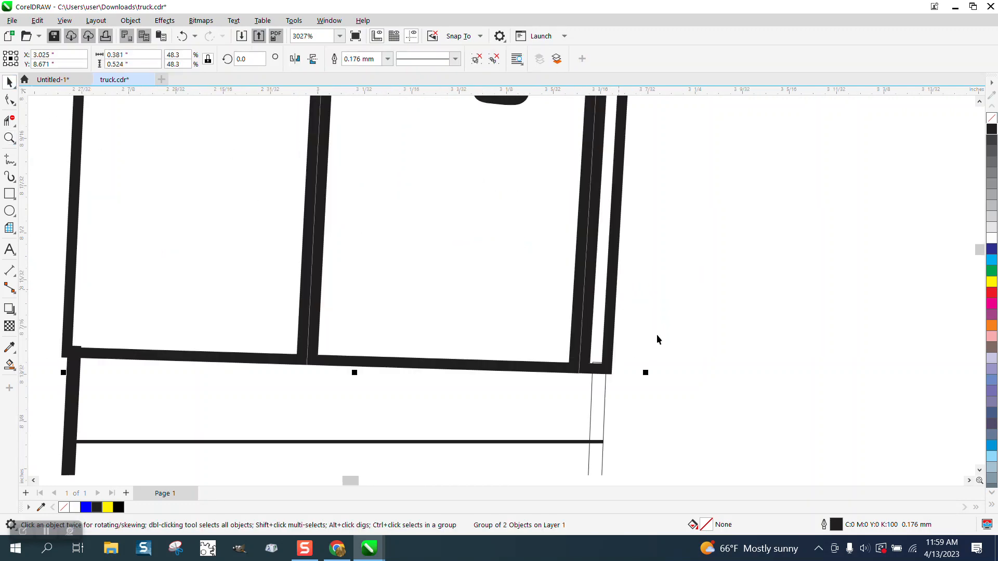
click(387, 59)
click(359, 81)
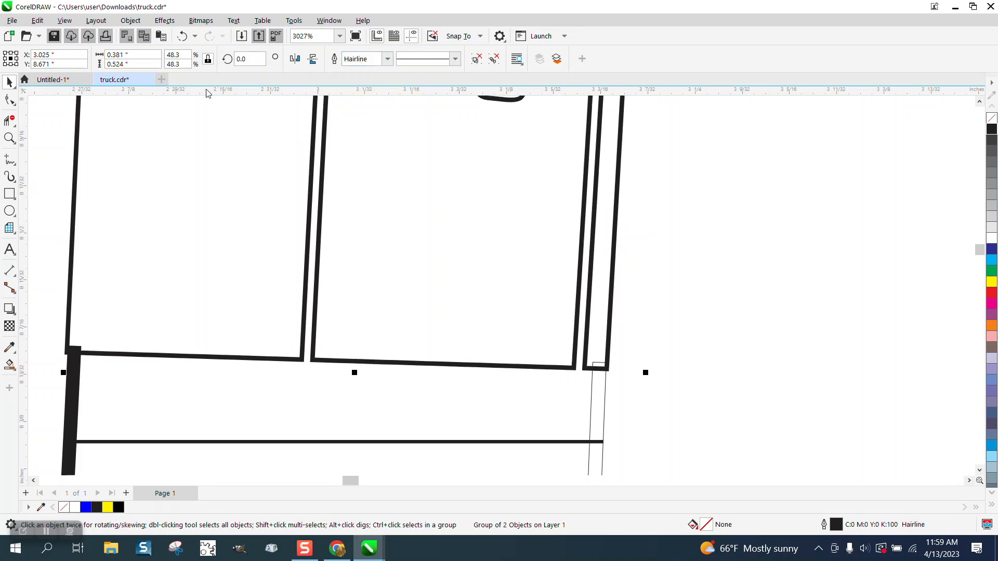
Ungroup the upper sleeper panel and break its outer curve apart
click(130, 20)
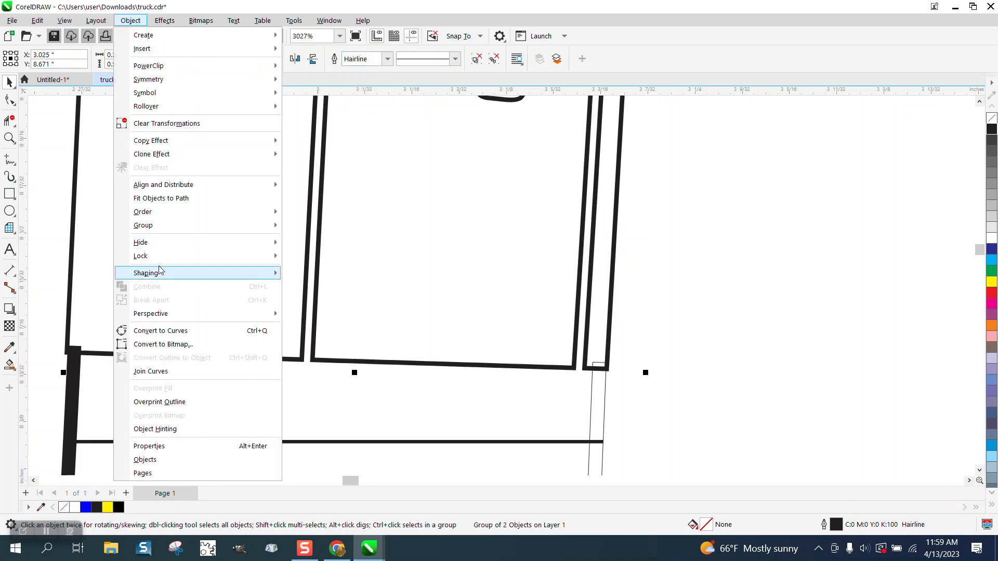
mouse_move(156, 229)
click(326, 240)
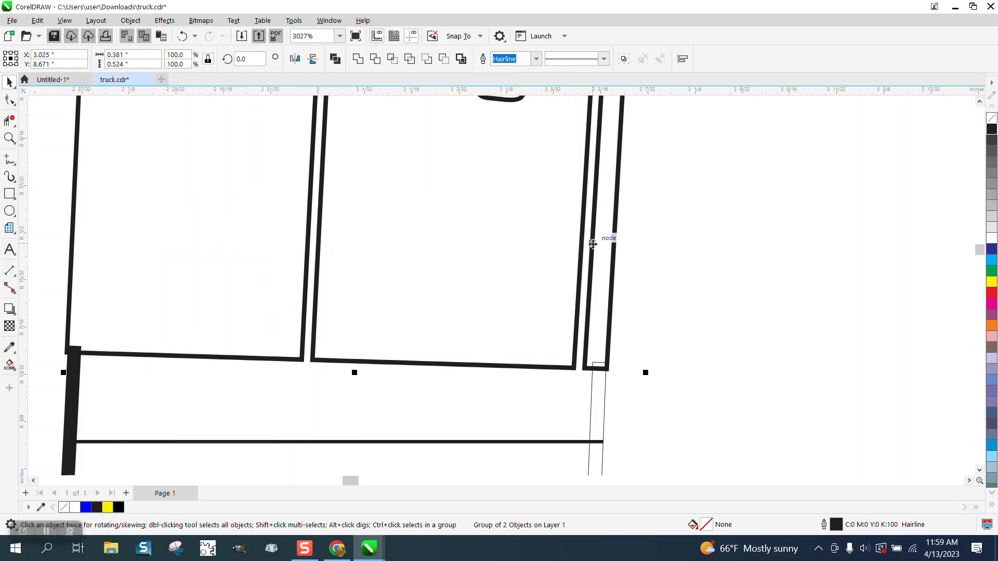
click(131, 21)
click(183, 298)
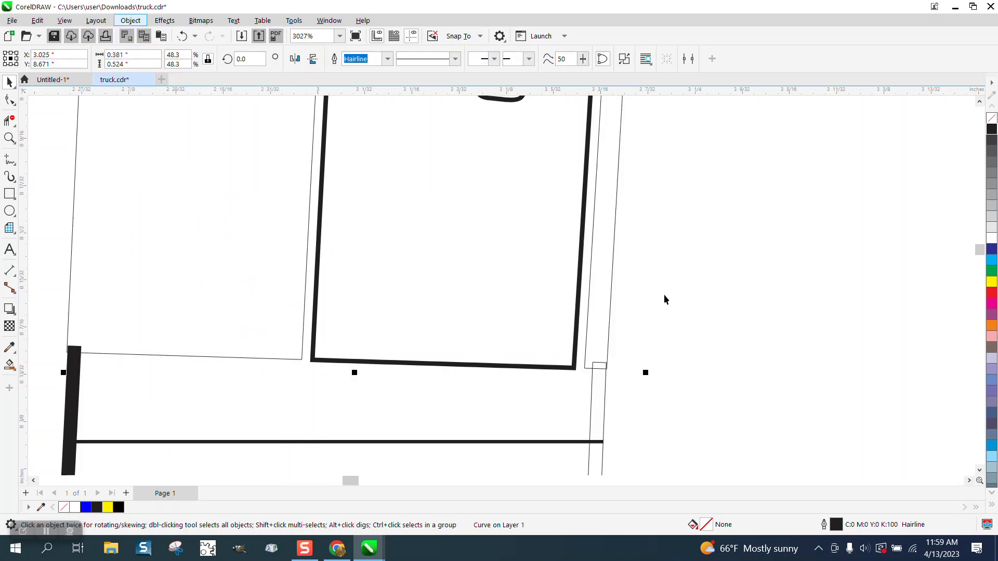
scroll(595, 228, down, 1)
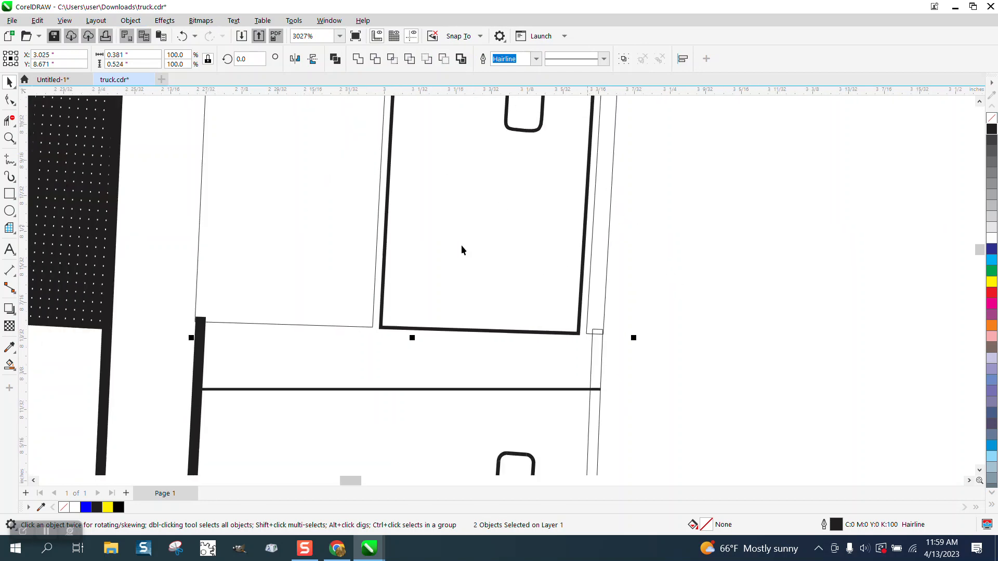
Convert the outline of the long stack curve along the sleeper's left edge to an object
click(200, 334)
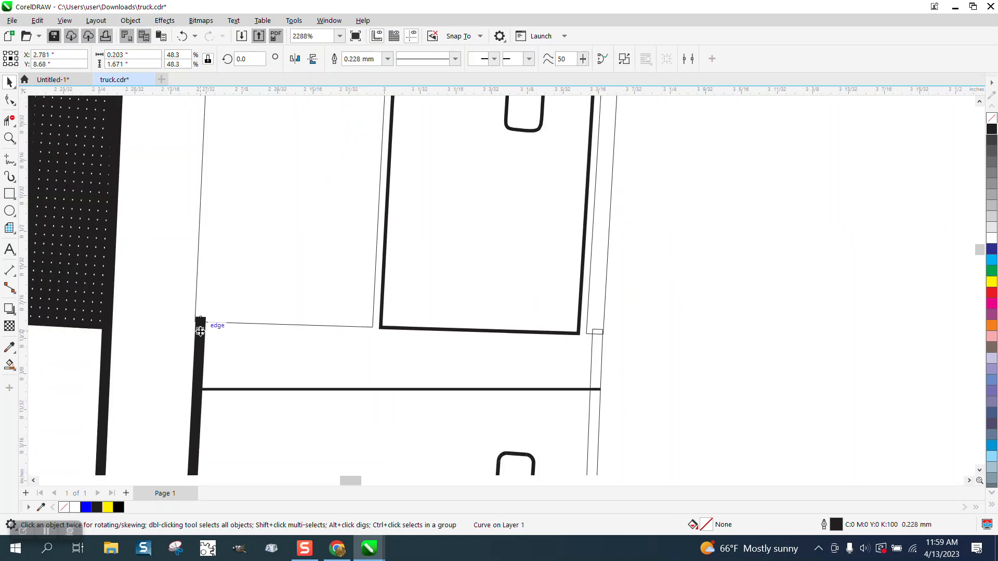
click(126, 21)
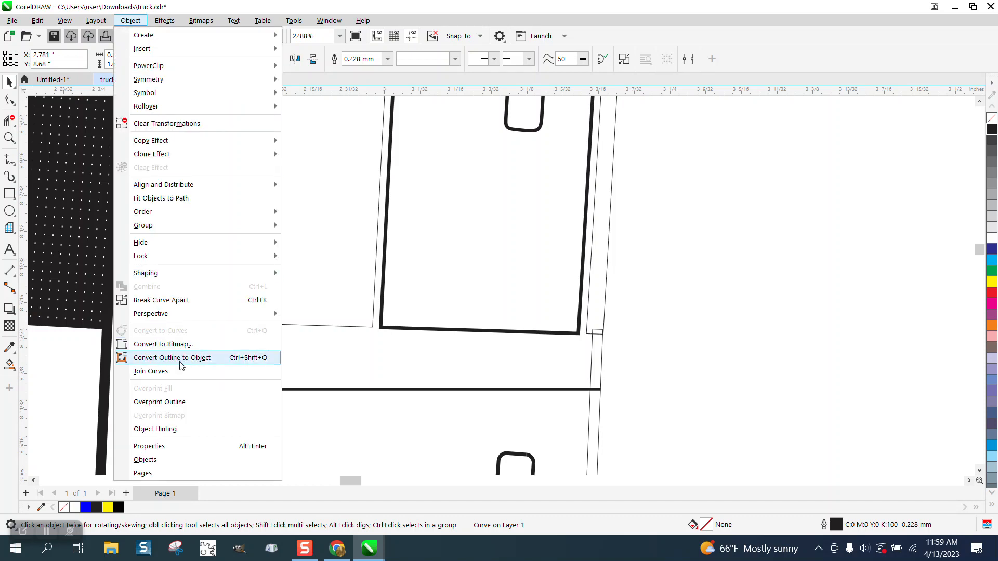
click(180, 417)
Remove the fill from the converted stack curve and give it a black hairline outline
right_click(991, 119)
right_click(991, 130)
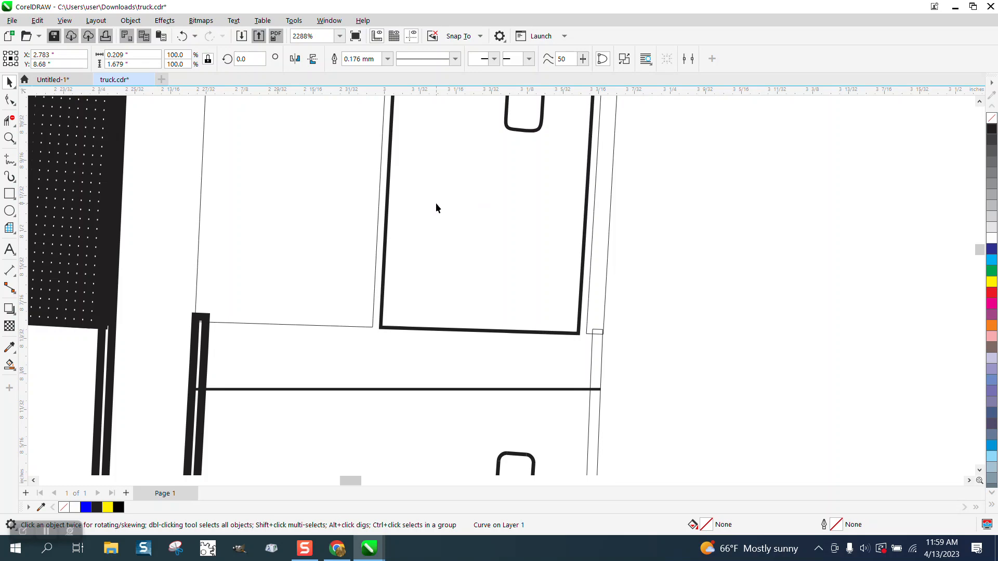
click(387, 59)
click(364, 71)
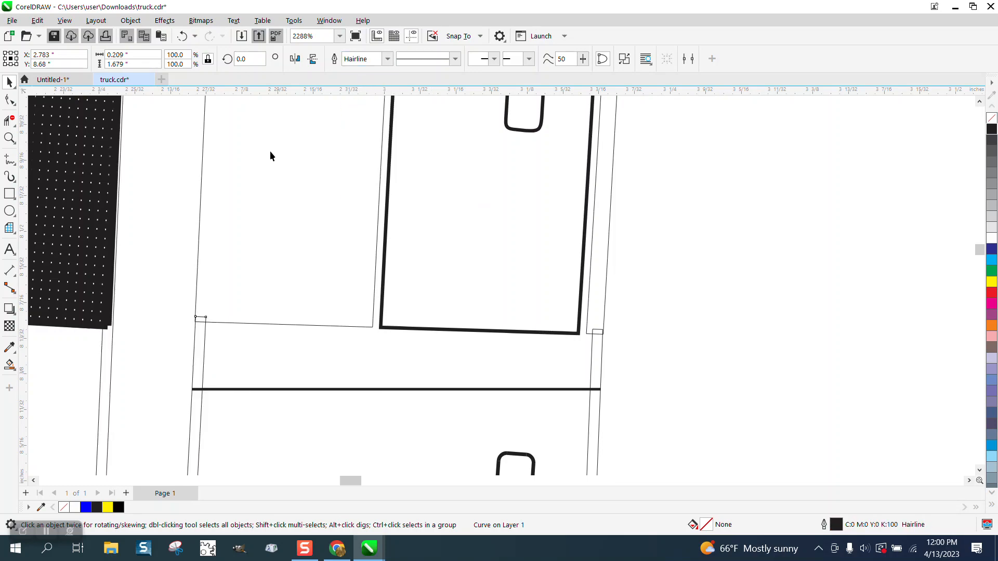
Move the two top nodes of the left vertical strip so its left side lines up with the sleeper panel's left edge
scroll(274, 156, down, 2)
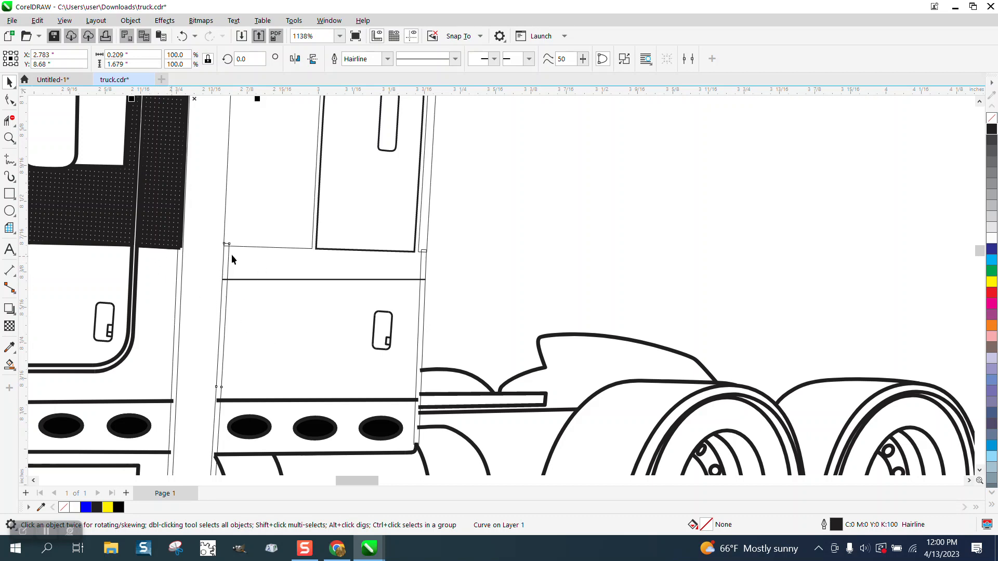
click(10, 137)
drag(208, 239, 307, 303)
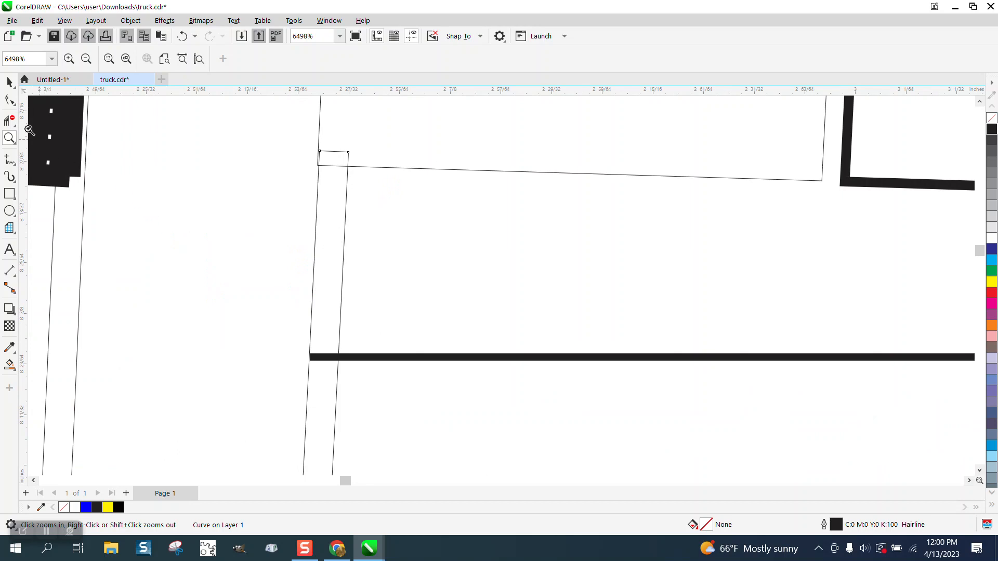
click(13, 134)
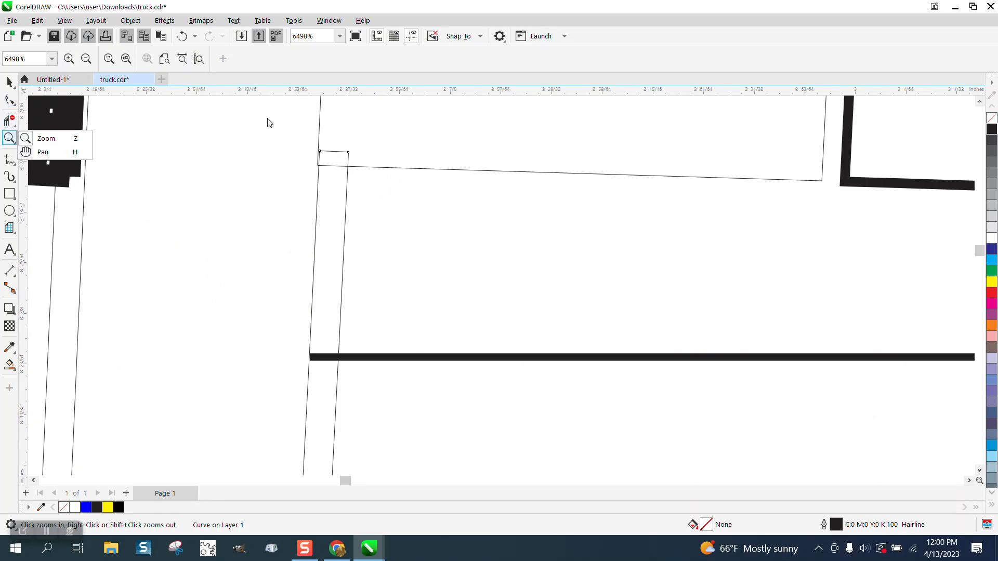
click(57, 141)
drag(287, 127, 420, 201)
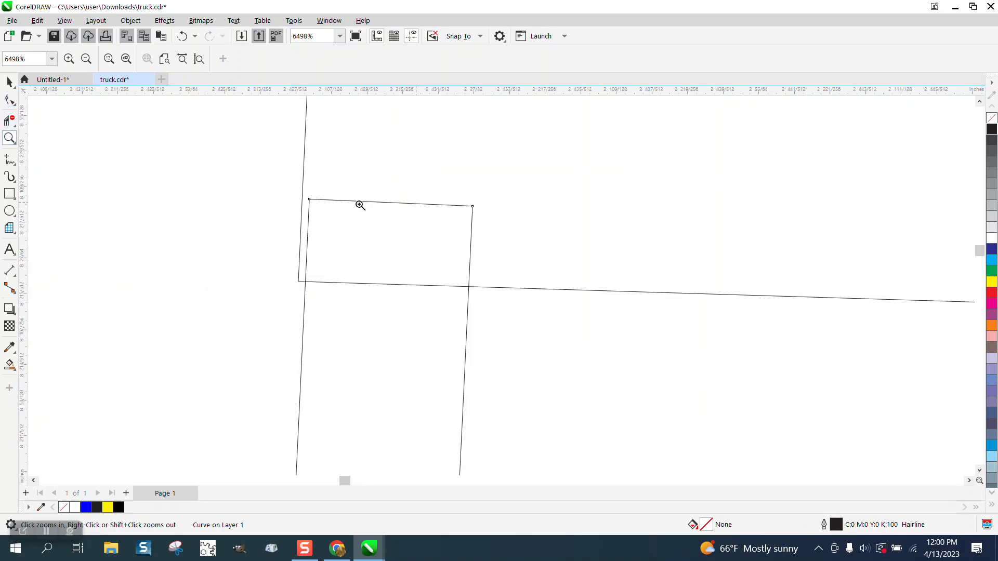
drag(281, 182, 498, 233)
drag(310, 200, 303, 198)
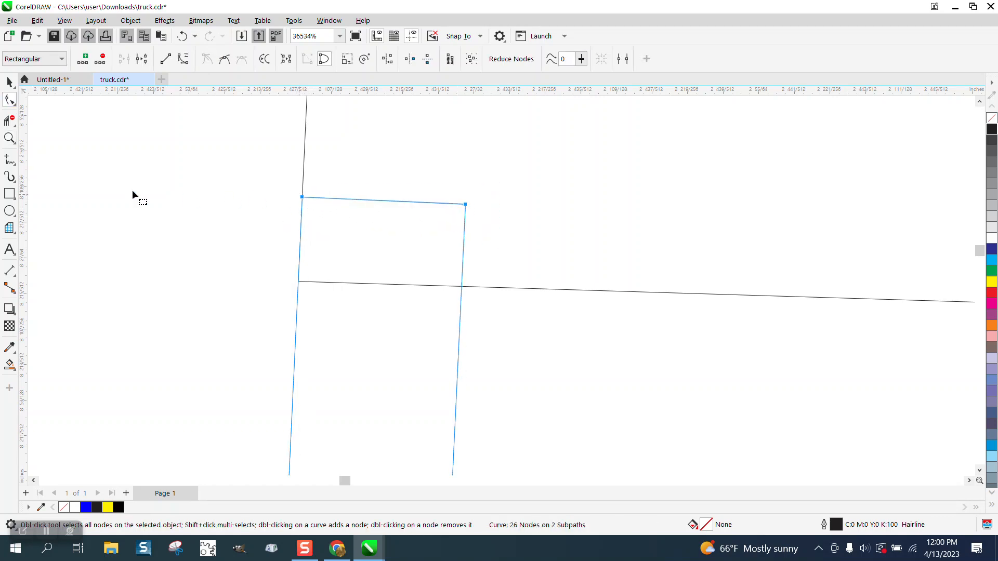
Delete the overlapping segments where the left strip crosses the sleeper panel's lower-left corner with the Virtual Segment Delete tool
click(10, 121)
drag(386, 164, 383, 328)
scroll(285, 221, down, 2)
scroll(291, 185, down, 6)
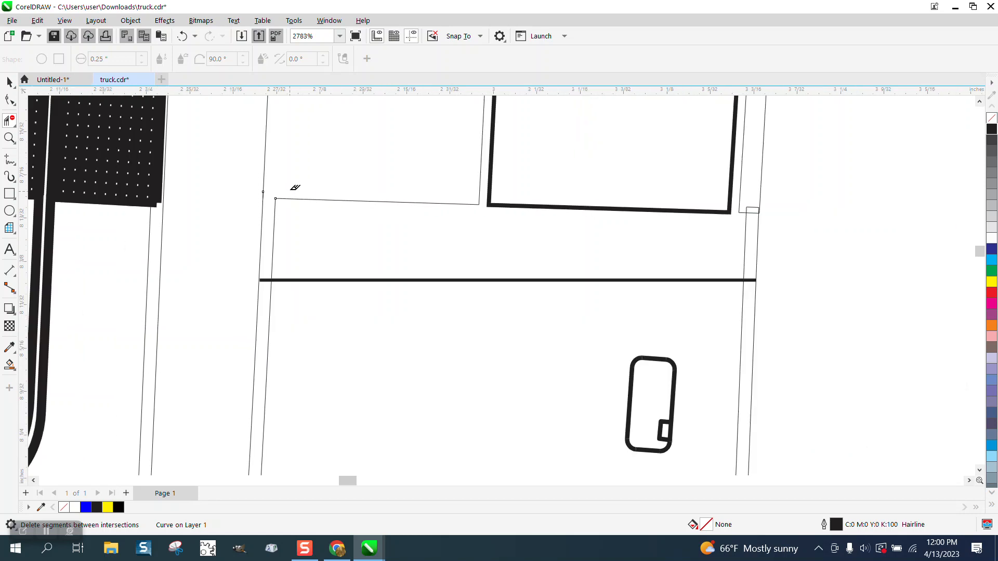
Move the two top nodes of the right vertical strip so its right side lines up with the sleeper panel's right edge
scroll(290, 189, down, 1)
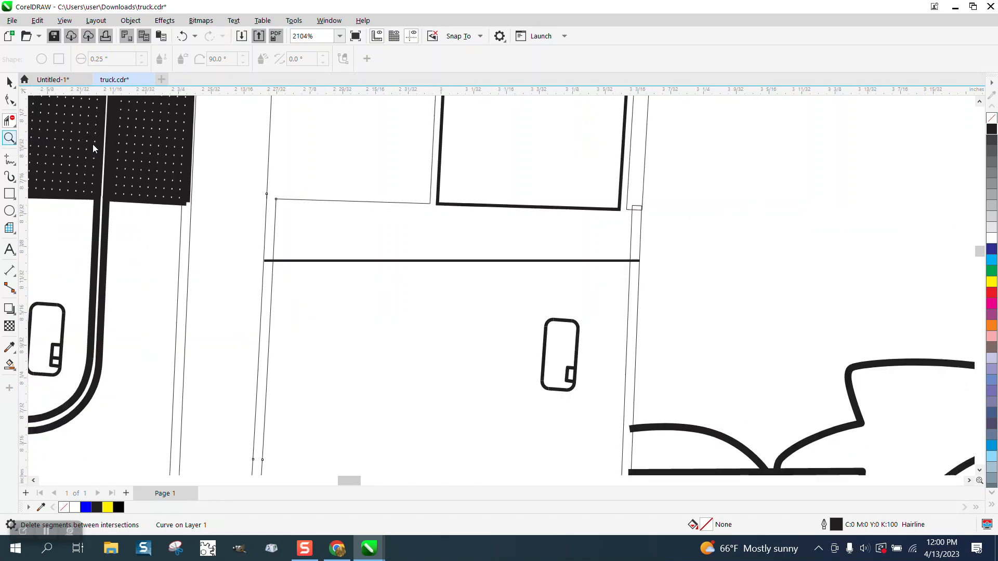
drag(593, 196, 693, 232)
click(9, 98)
click(445, 198)
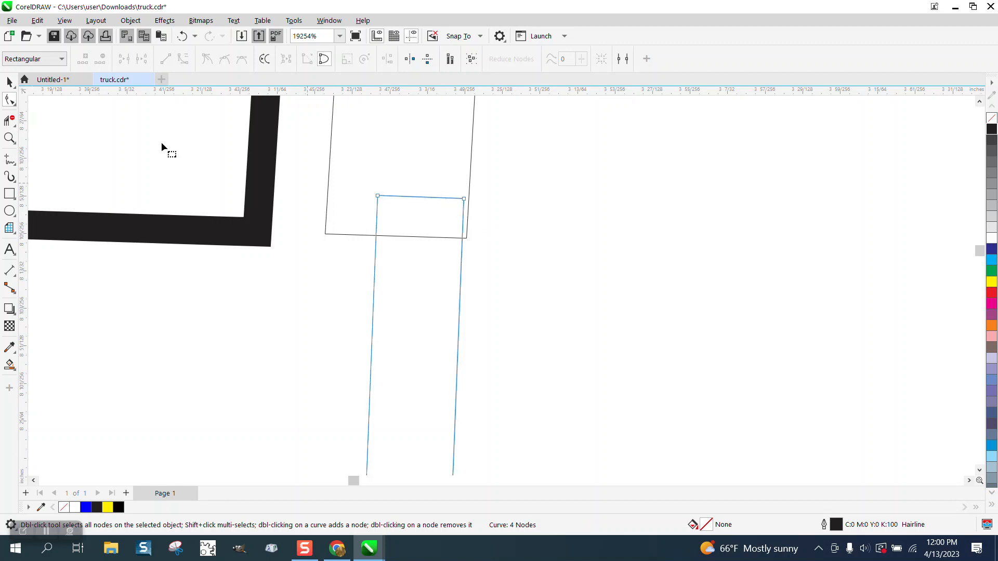
key(space)
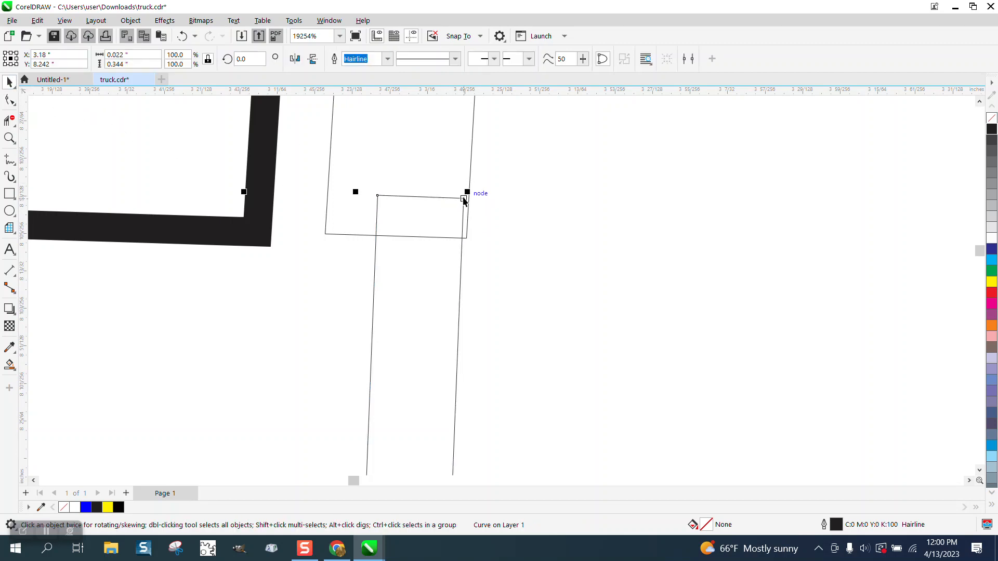
click(9, 99)
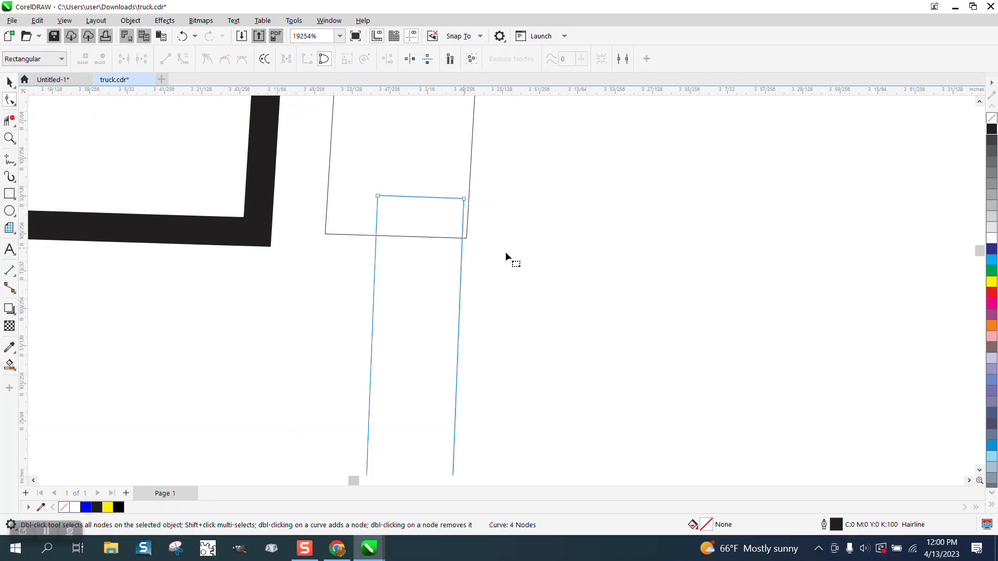
drag(466, 203, 470, 201)
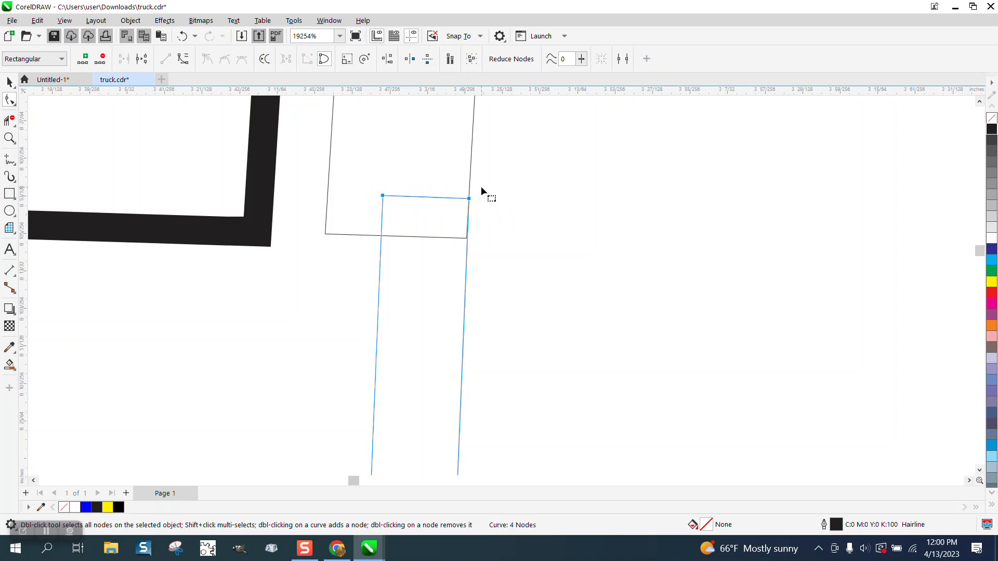
Delete the overlapping segments where the right strip crosses the sleeper panel's lower-right corner with the Virtual Segment Delete tool
click(9, 120)
drag(423, 189, 423, 301)
scroll(421, 251, down, 8)
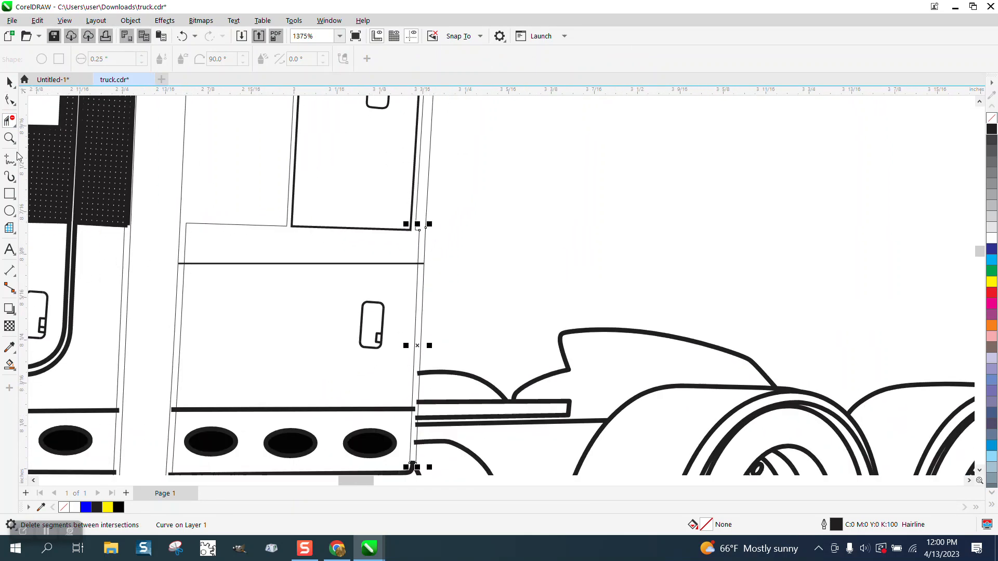
Examine the lower end of the sleeper's right strip where it meets the rounded corner and the frame lines
click(9, 137)
drag(389, 373, 507, 454)
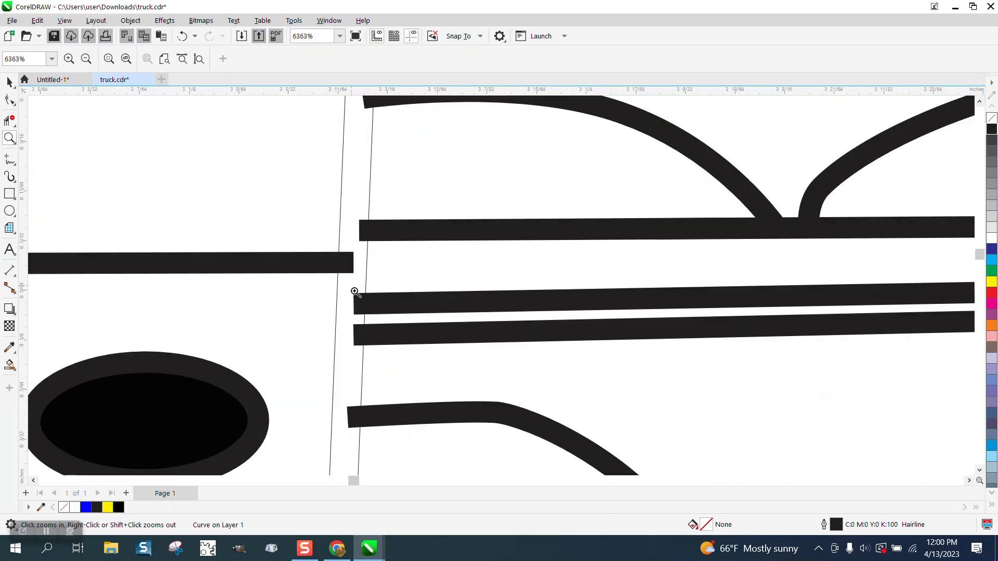
scroll(378, 344, down, 3)
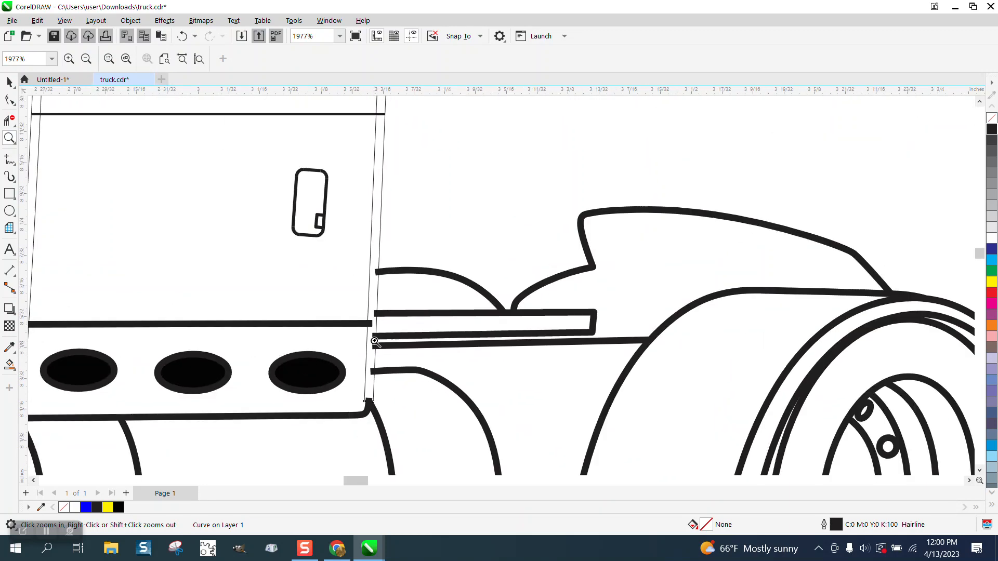
drag(358, 383, 432, 396)
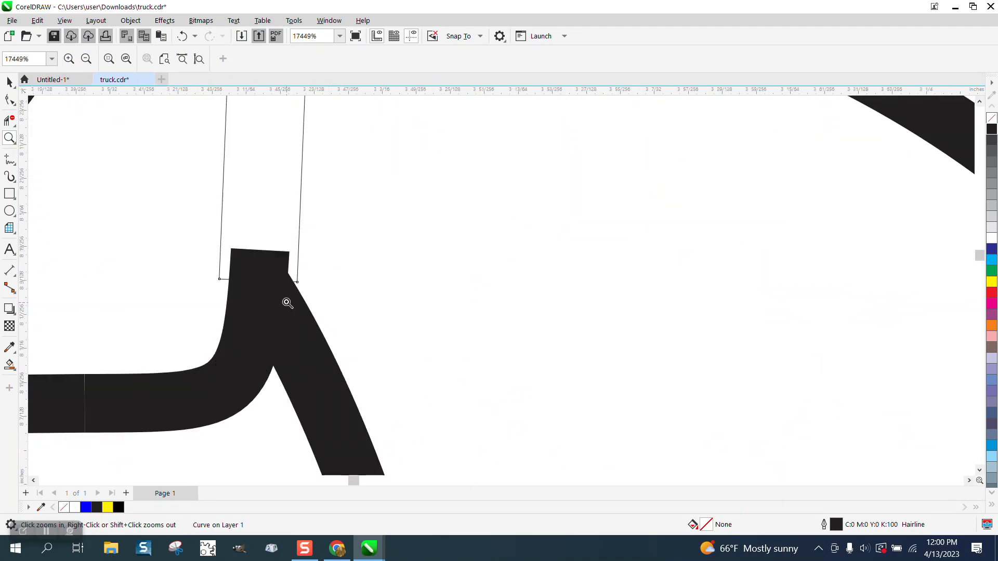
click(10, 82)
click(233, 258)
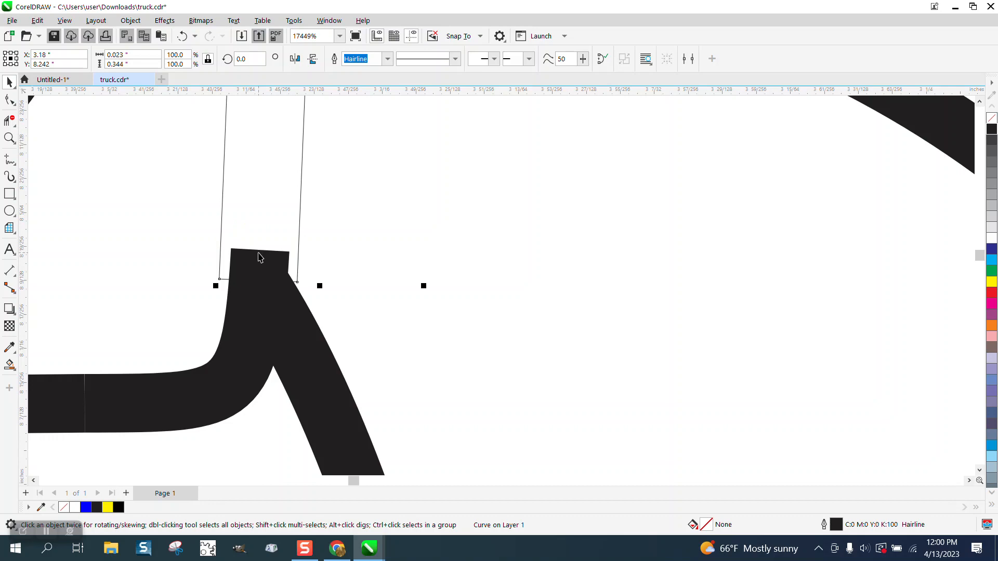
scroll(280, 271, down, 8)
scroll(290, 270, down, 1)
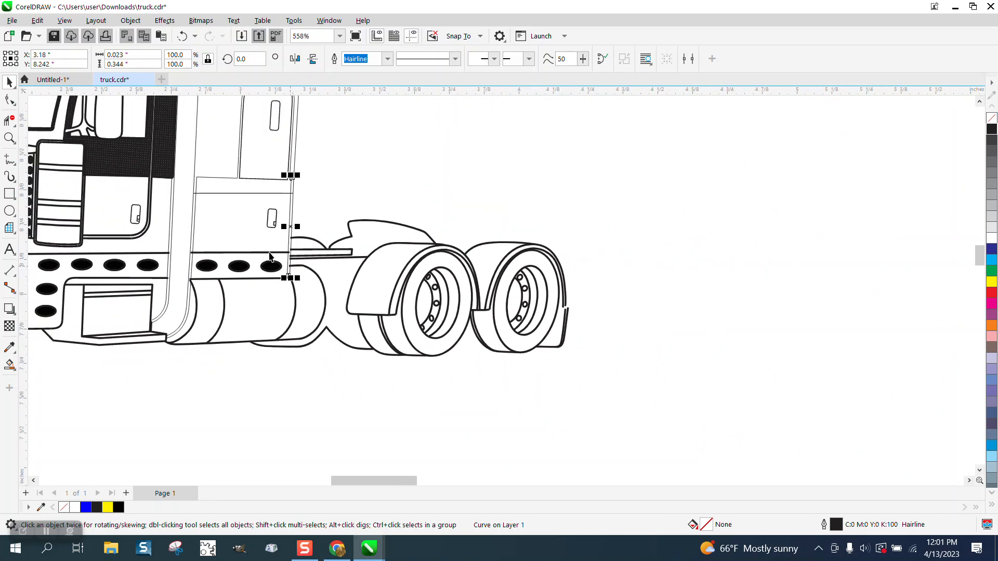
Fill the sleeper panel in front of the door solid black with no outline using Smart Fill
click(10, 366)
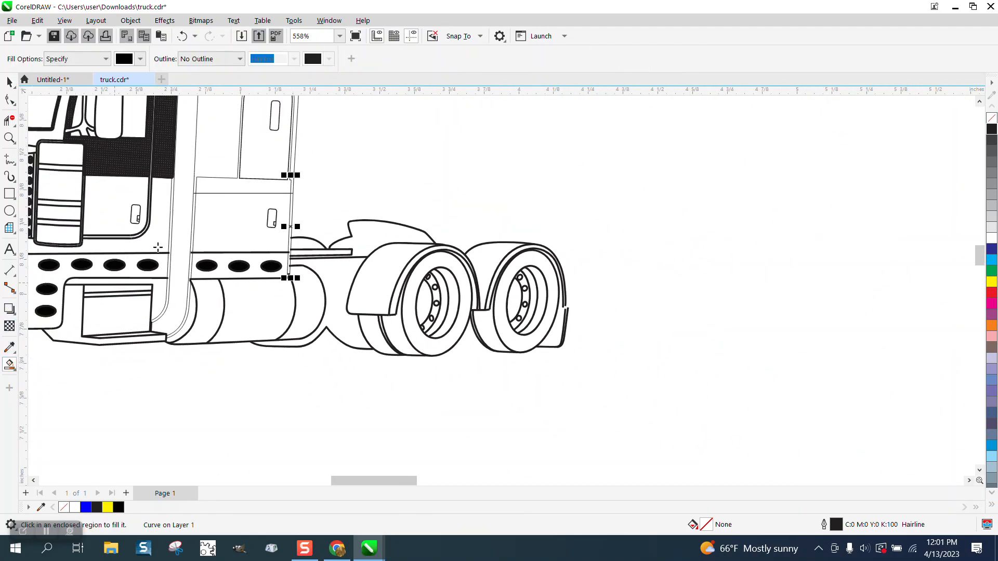
click(203, 164)
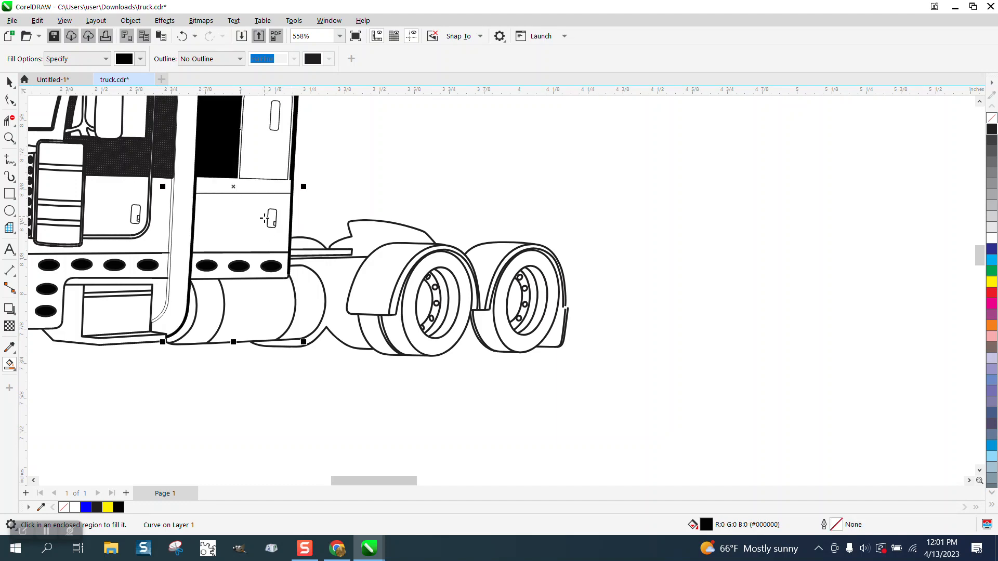
Inspect the black fill along the sleeper's right strip, its lower end and the door's bottom edge
click(10, 138)
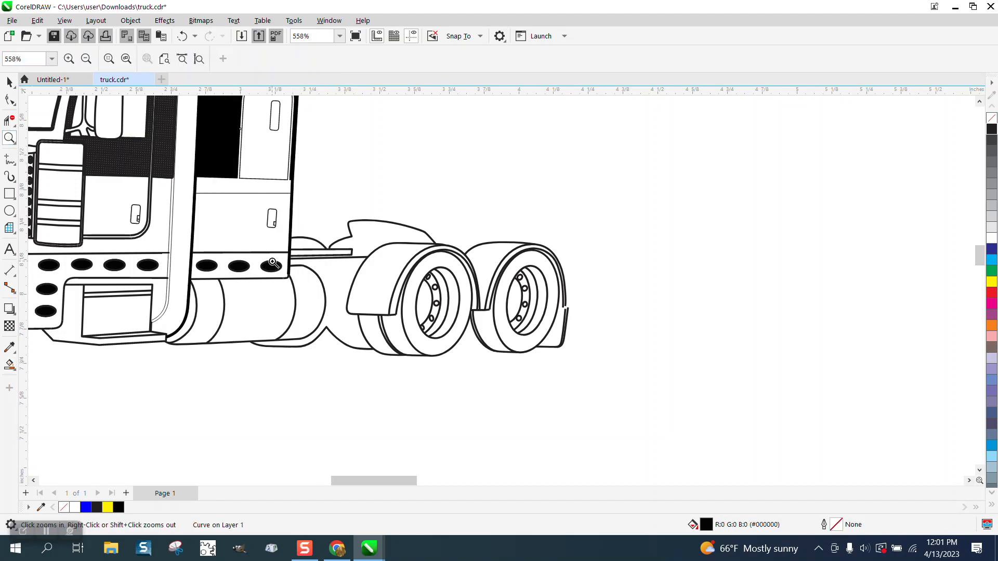
drag(276, 266, 307, 278)
scroll(386, 328, down, 2)
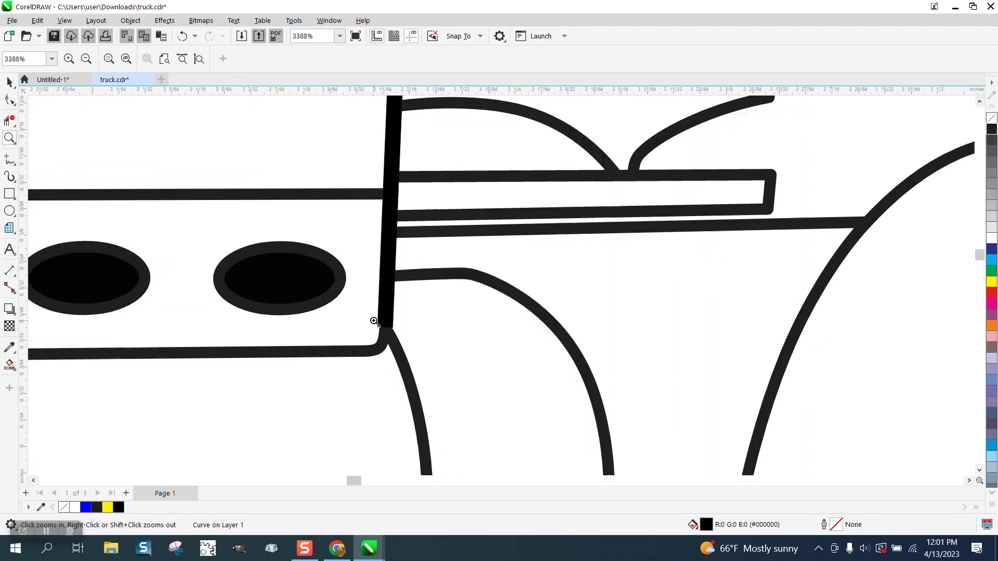
scroll(374, 322, down, 4)
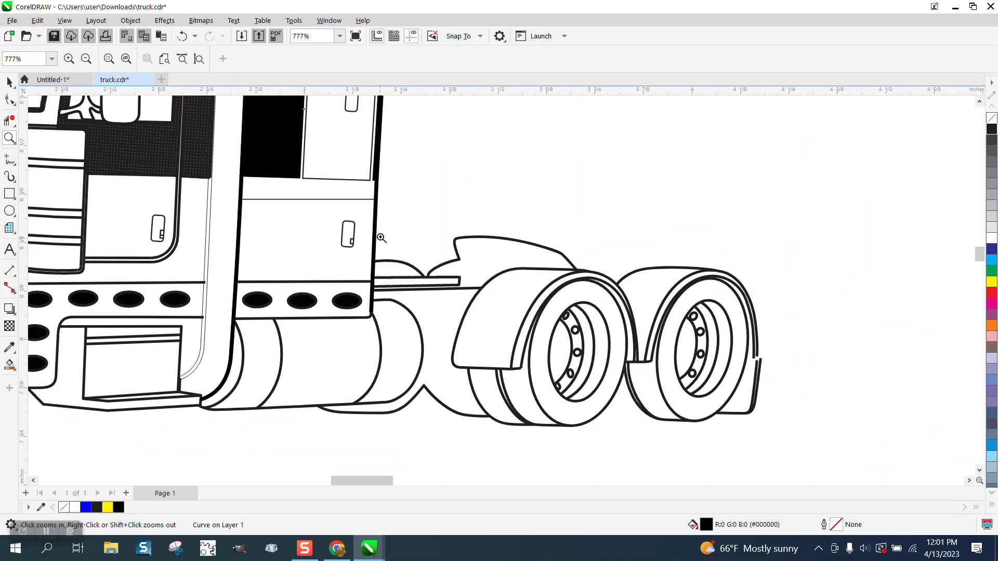
scroll(379, 223, down, 1)
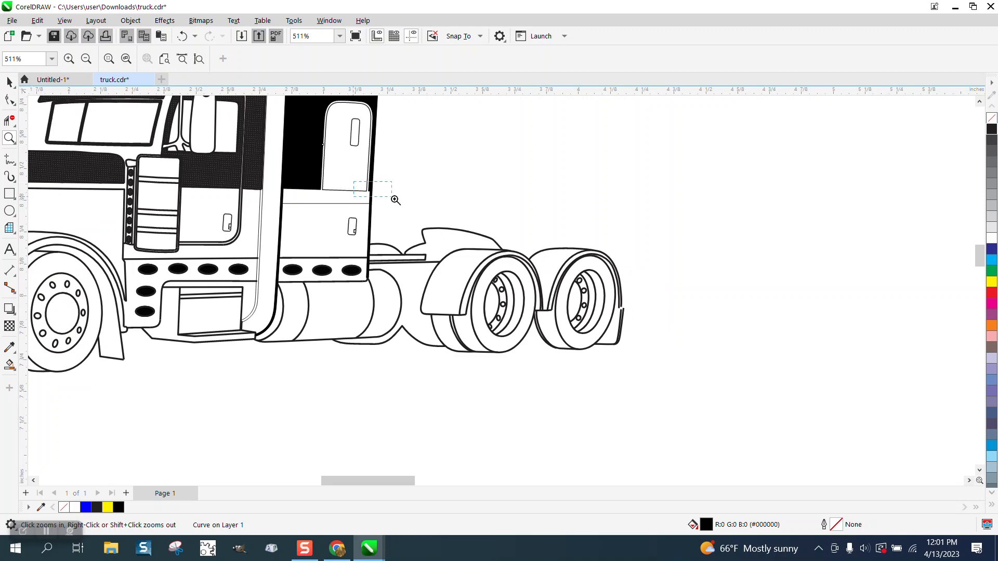
scroll(395, 203, up, 7)
scroll(412, 260, down, 3)
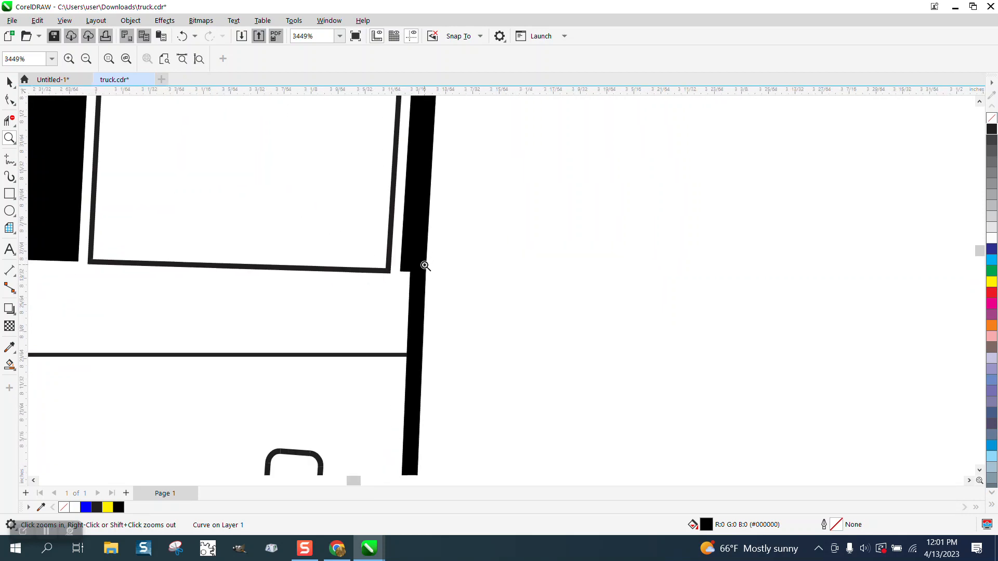
scroll(425, 265, down, 3)
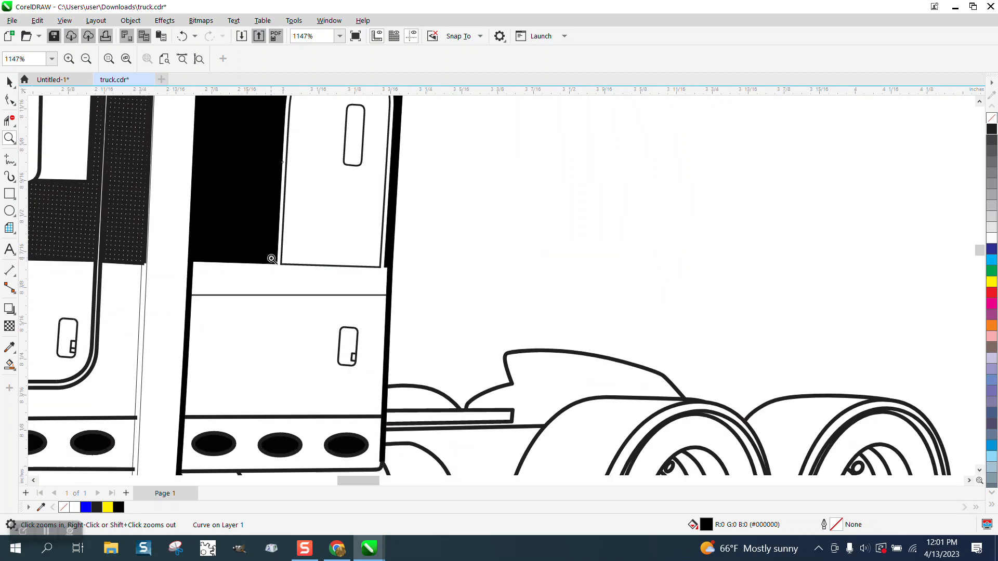
scroll(267, 272, down, 2)
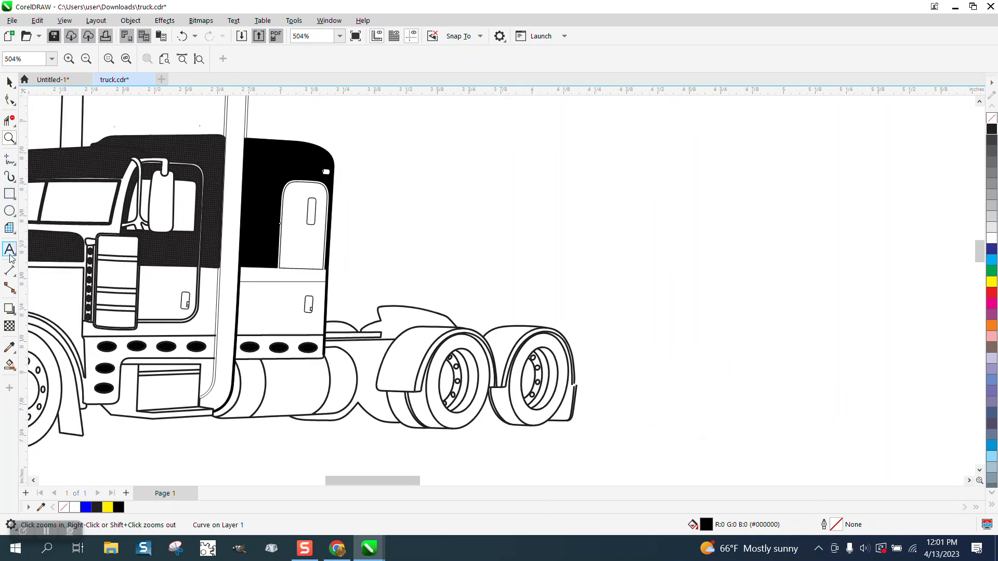
Fill the sleeper door and the narrow strip along the stack's left side solid black with Smart Fill
click(9, 364)
click(291, 265)
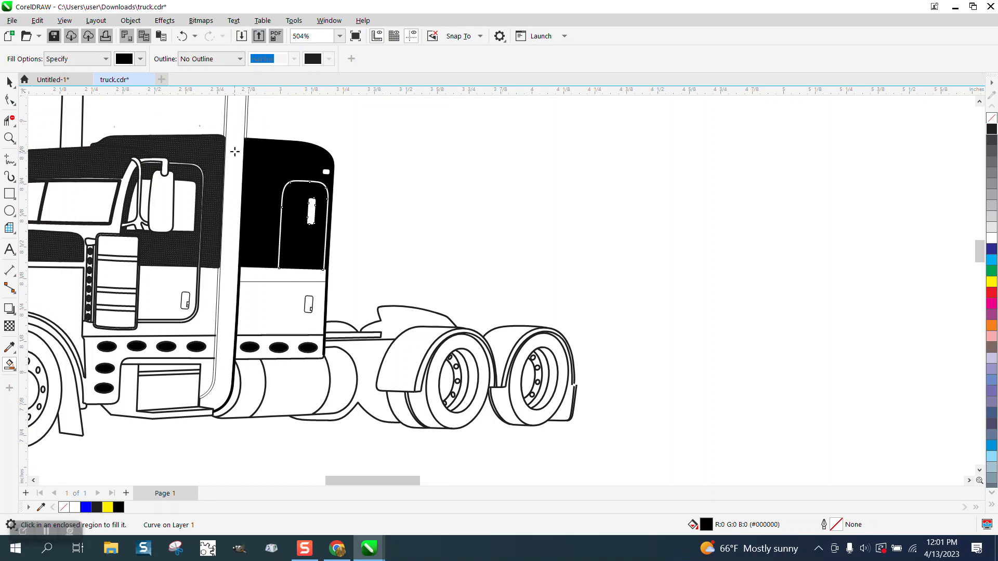
click(218, 278)
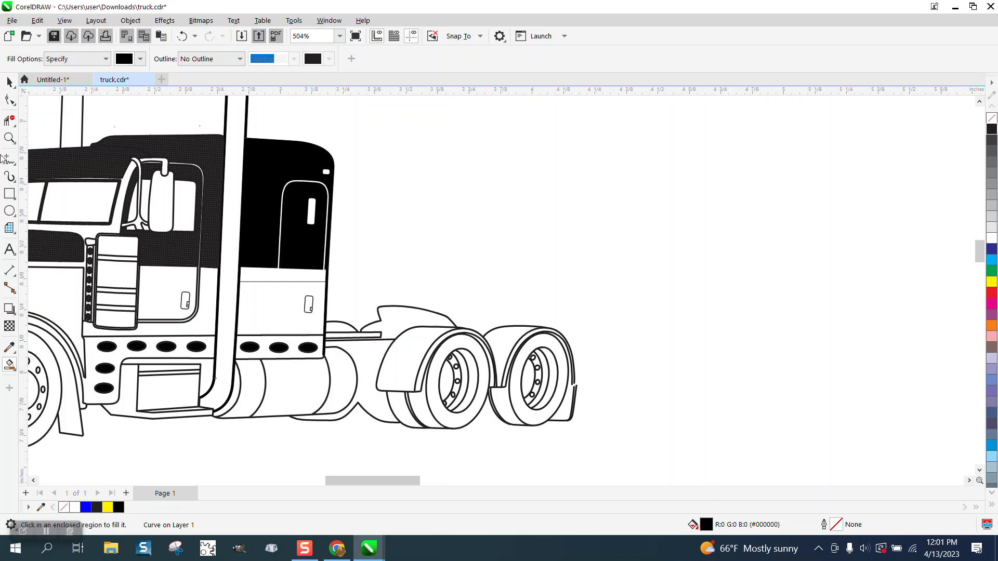
scroll(312, 262, down, 2)
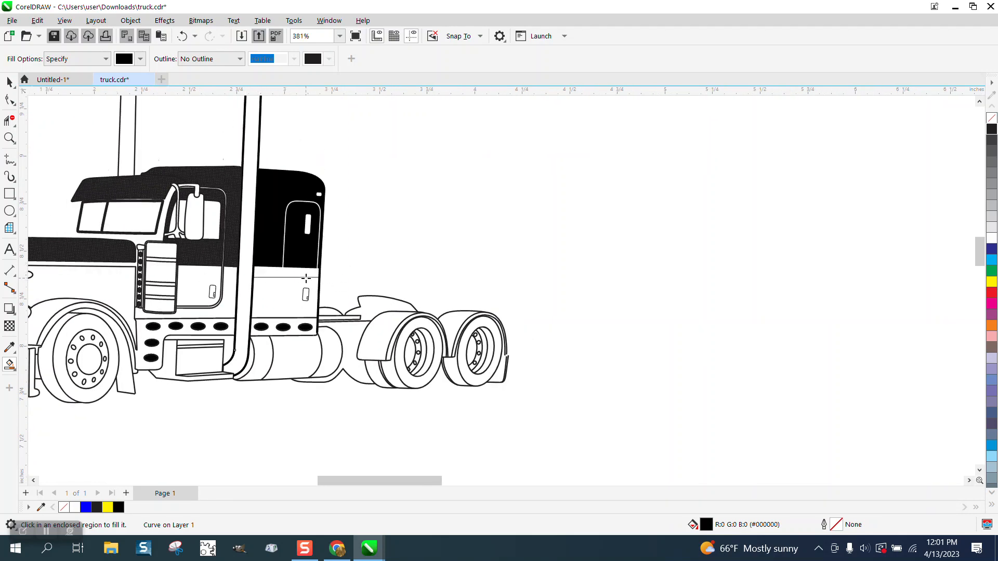
Delete the horizontal line below the black sleeper panels with the Virtual Segment Delete tool
click(9, 137)
drag(232, 251, 374, 296)
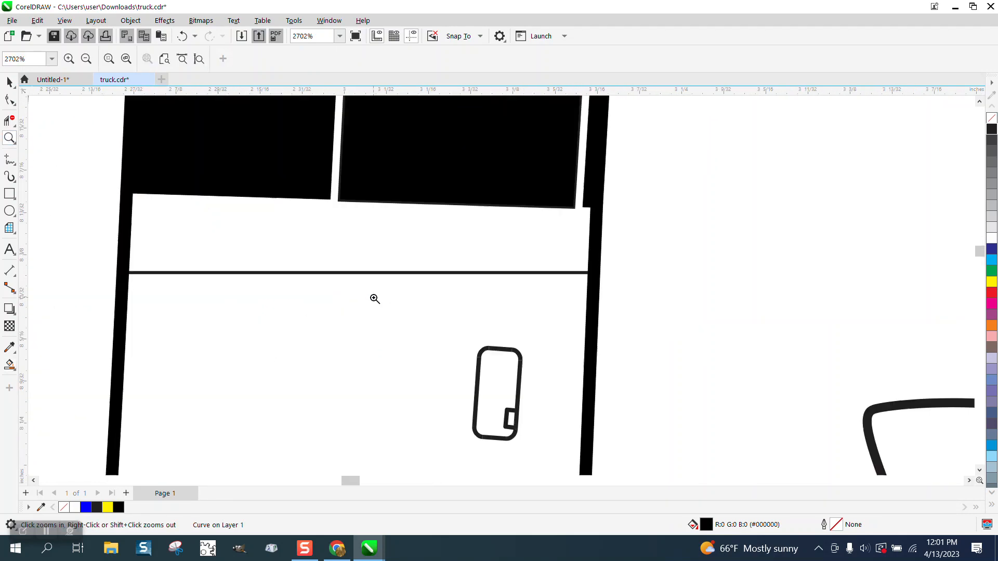
click(9, 120)
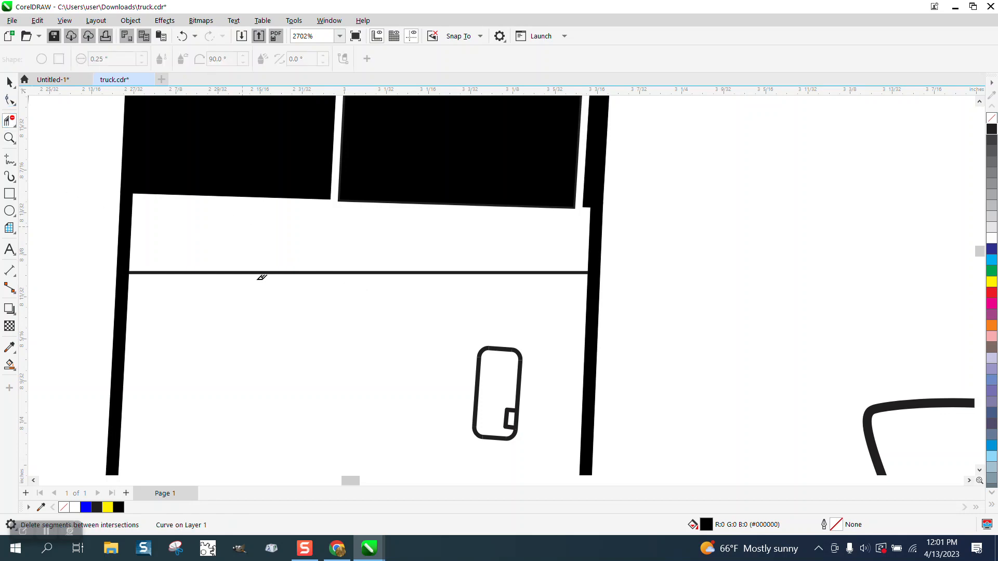
click(262, 272)
scroll(288, 275, down, 1)
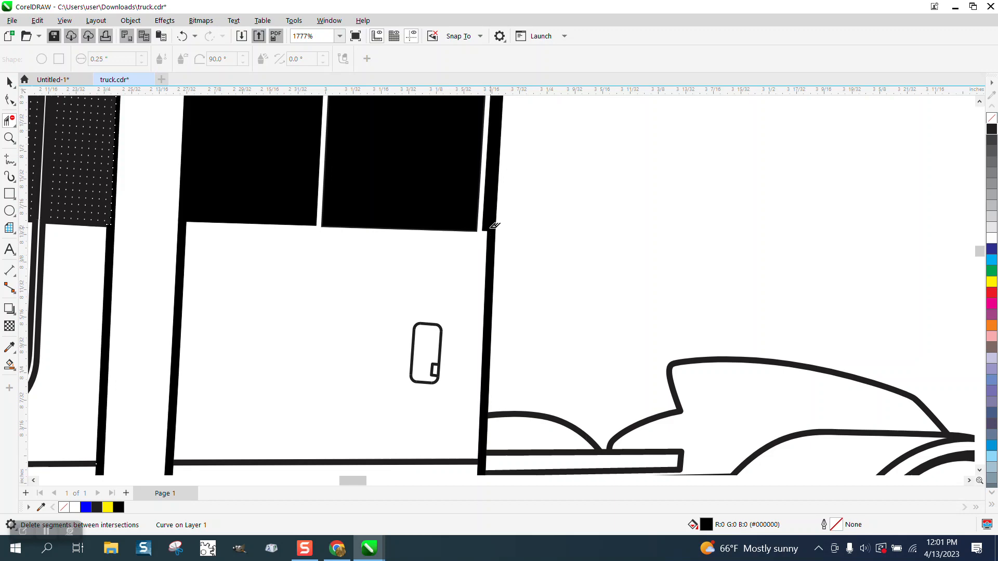
scroll(491, 223, down, 3)
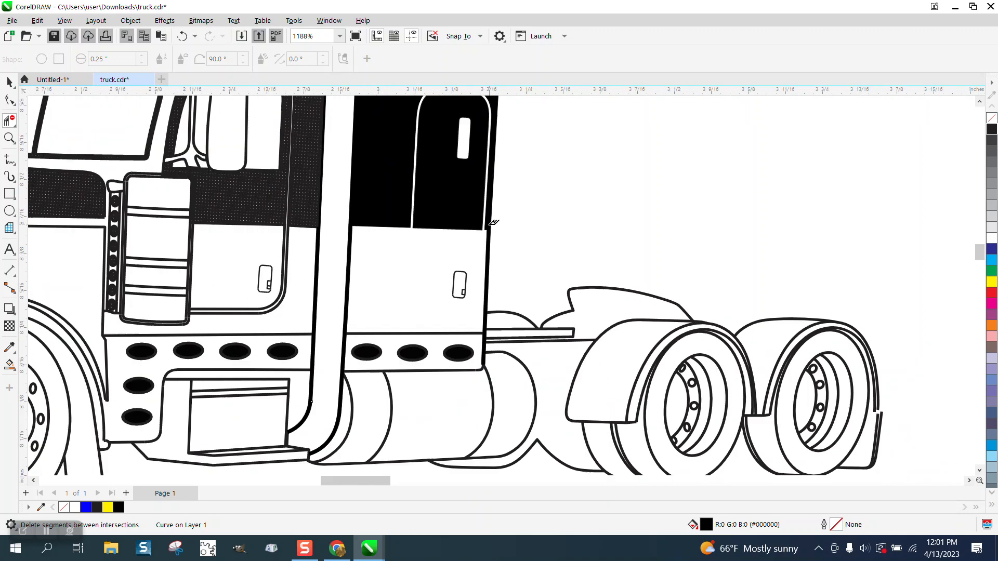
scroll(491, 222, down, 1)
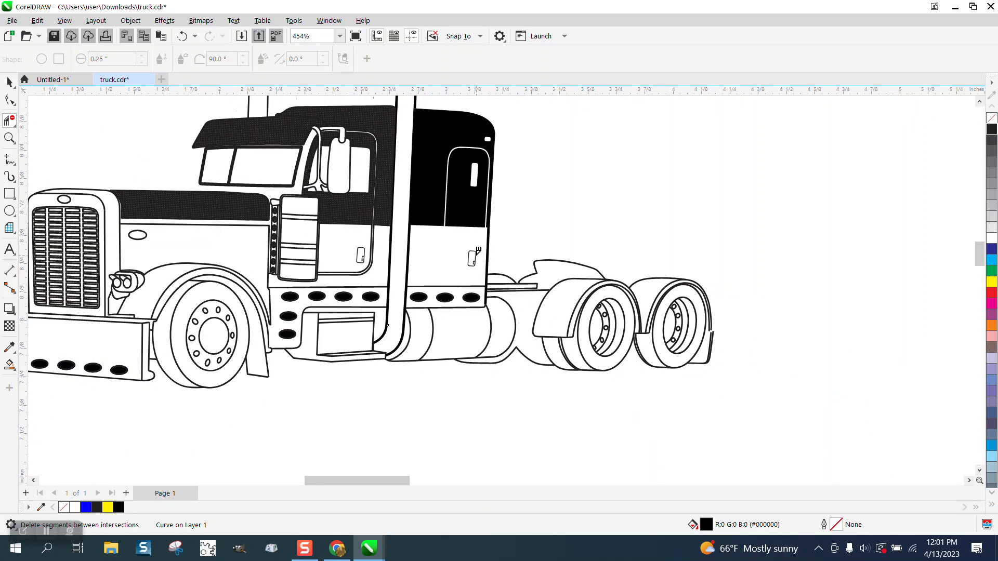
Remove the black fill from the shape that covers the sleeper panel and its right strip
click(10, 138)
drag(482, 295, 494, 311)
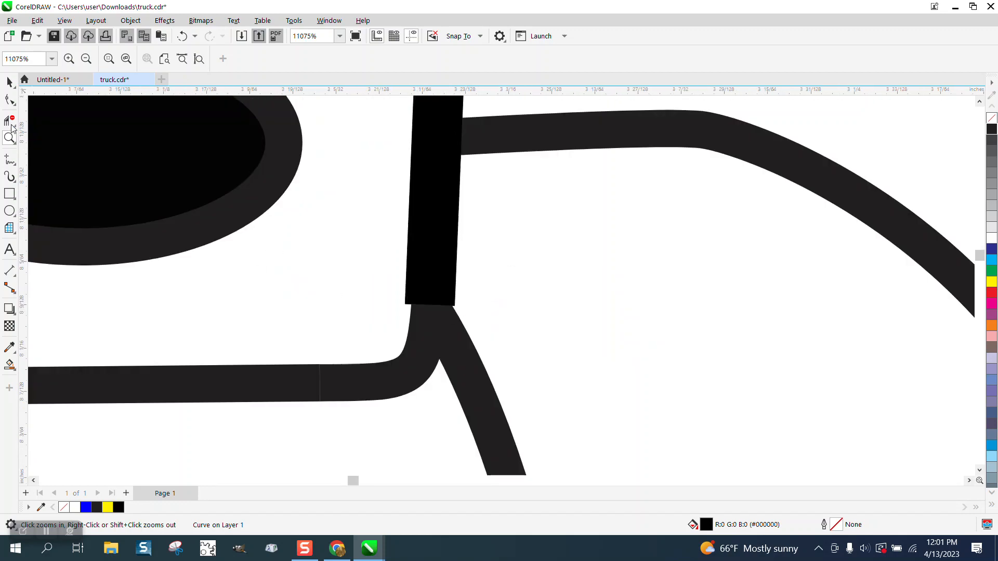
click(8, 82)
click(438, 249)
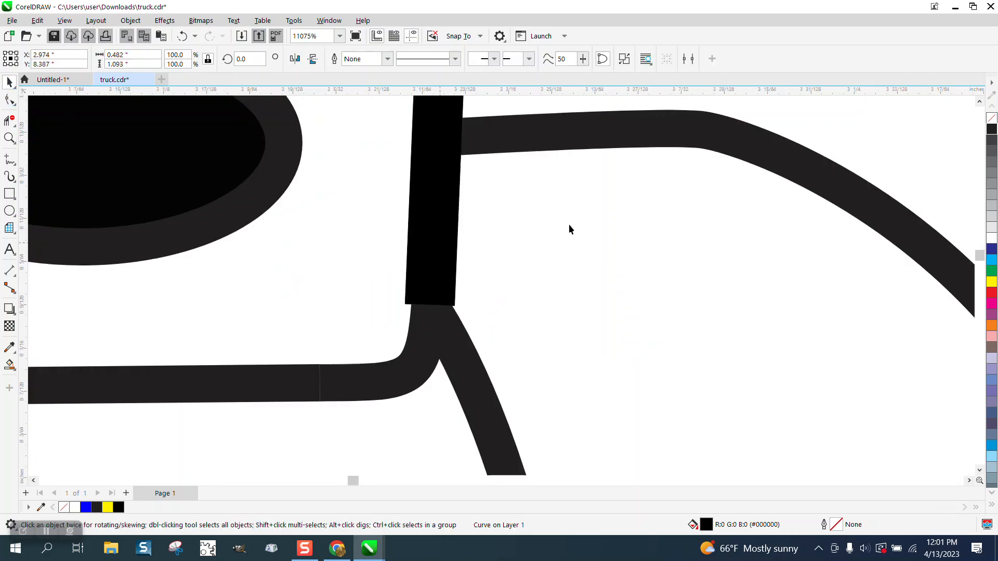
click(991, 118)
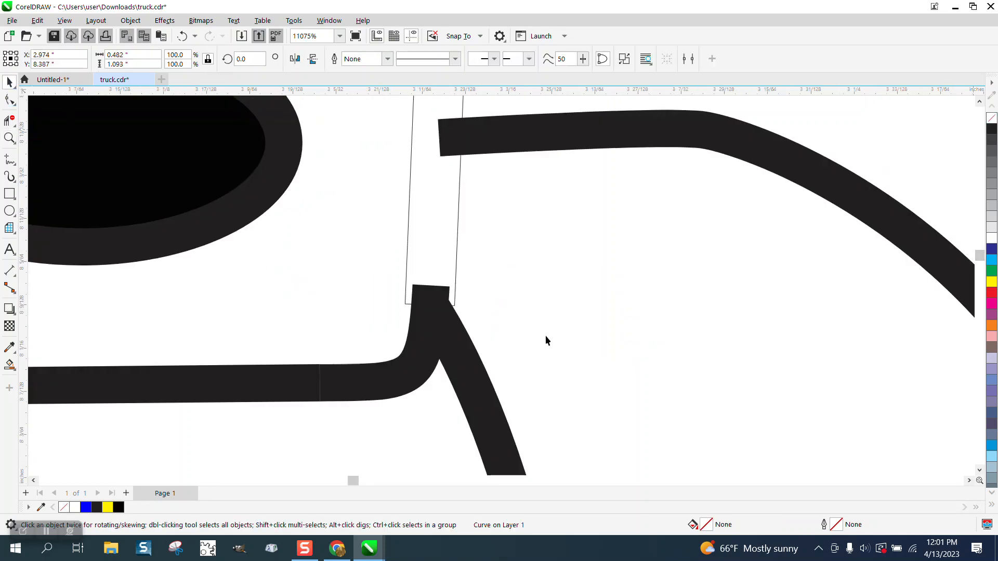
Set the outline of the curved line running down from the sleeper's lower-right corner to Hairline
click(430, 332)
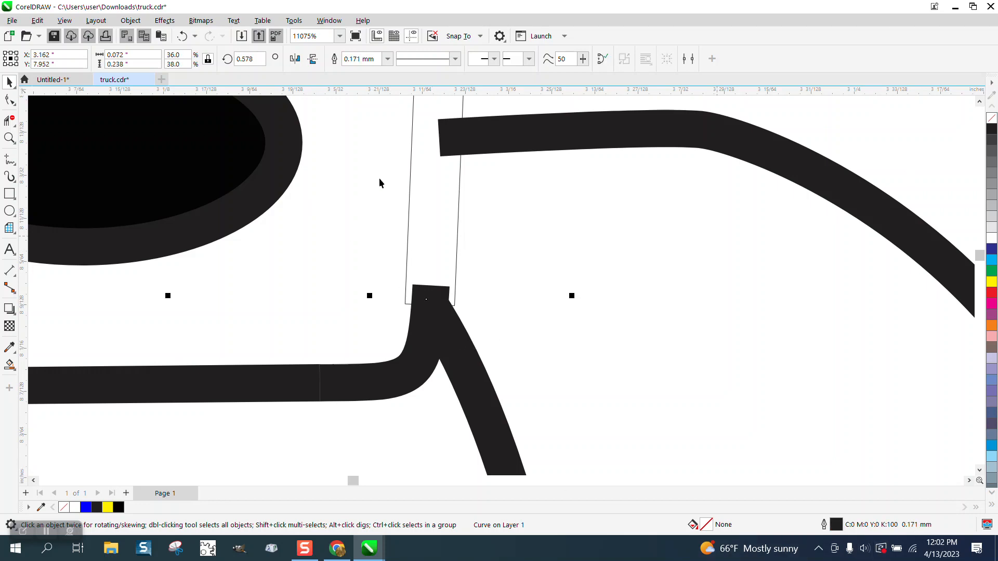
click(387, 58)
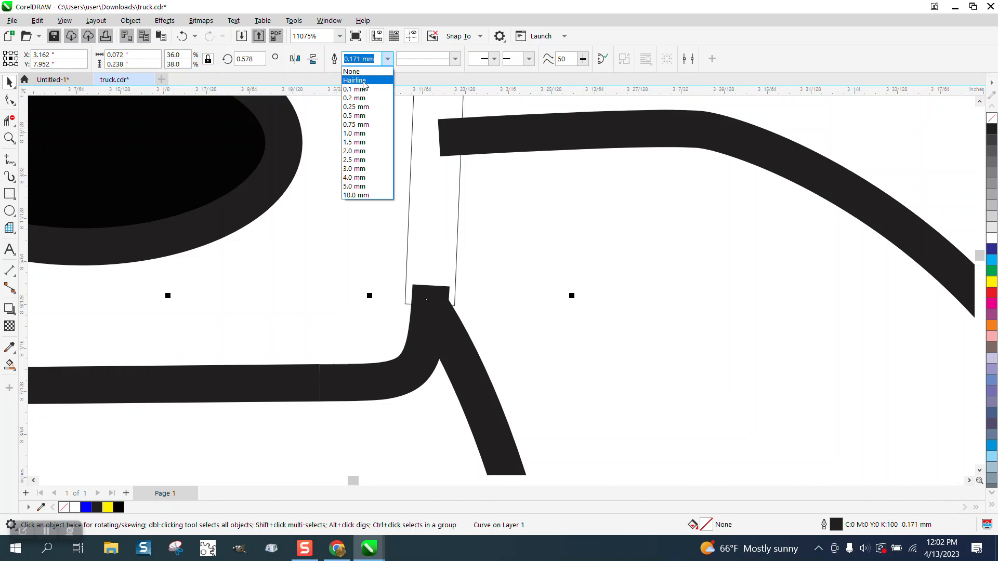
click(364, 86)
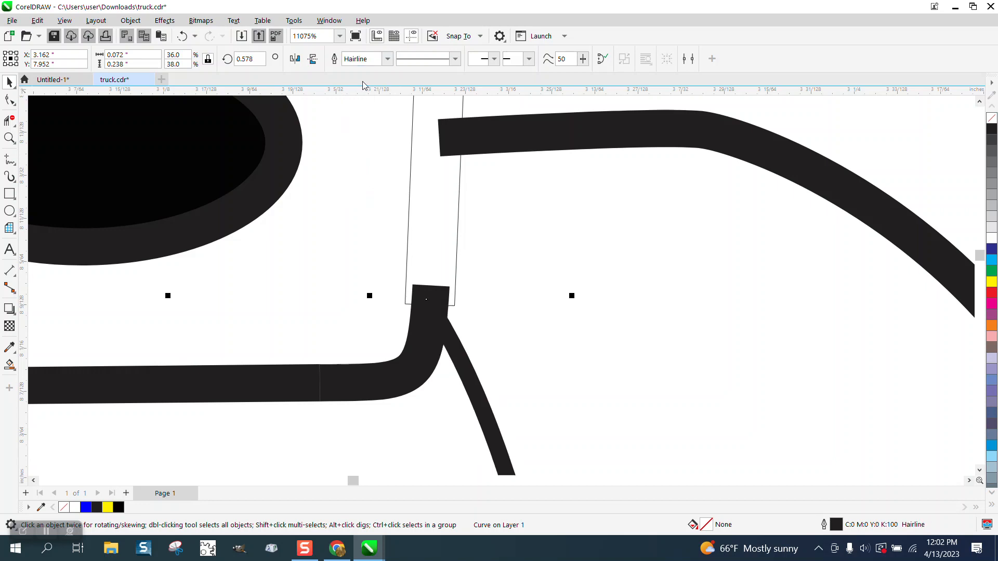
Combine the curved segment at the sleeper's lower-right corner with the long horizontal line beneath the oval lights
click(385, 386)
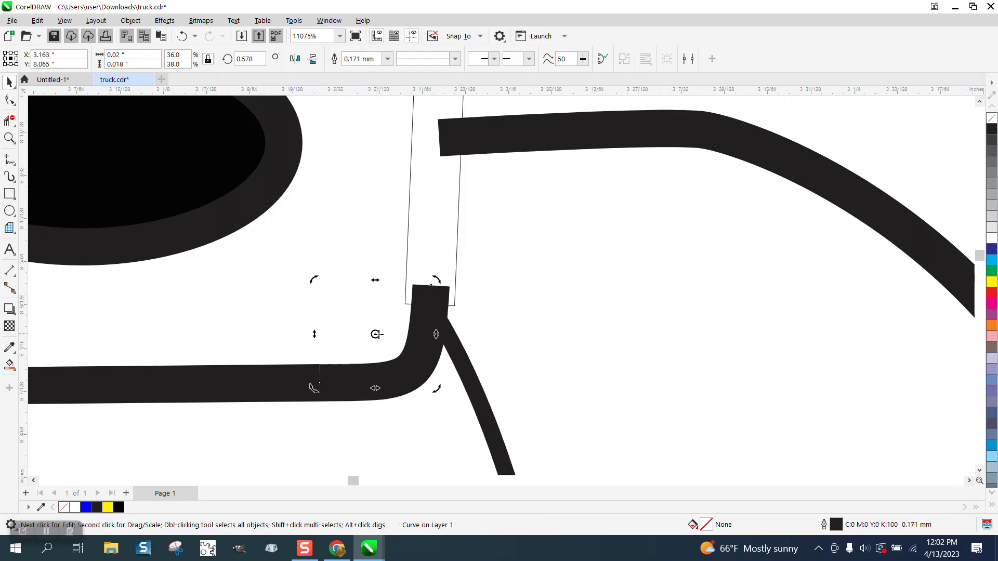
drag(444, 338, 448, 334)
click(182, 36)
scroll(561, 324, down, 3)
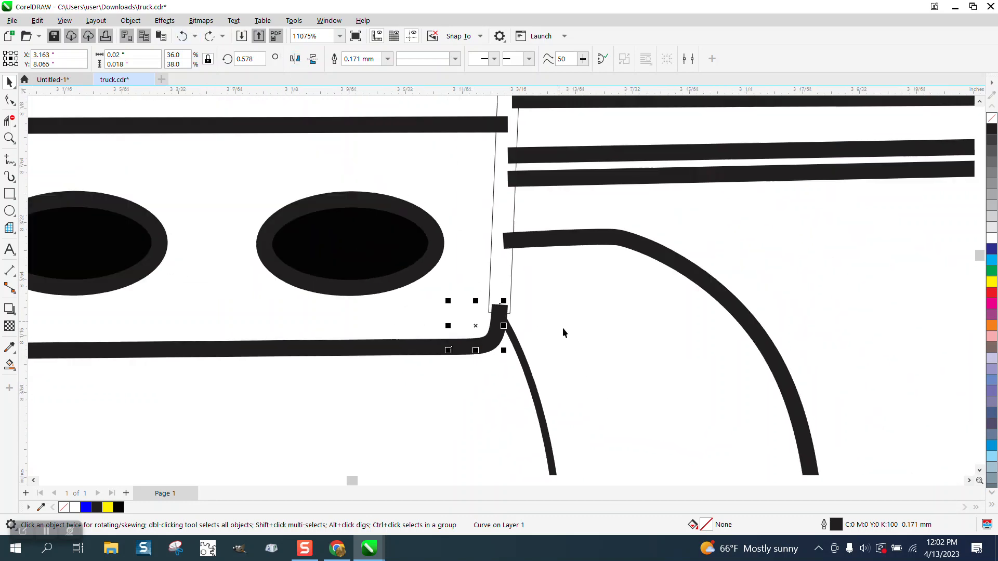
shift+click(411, 352)
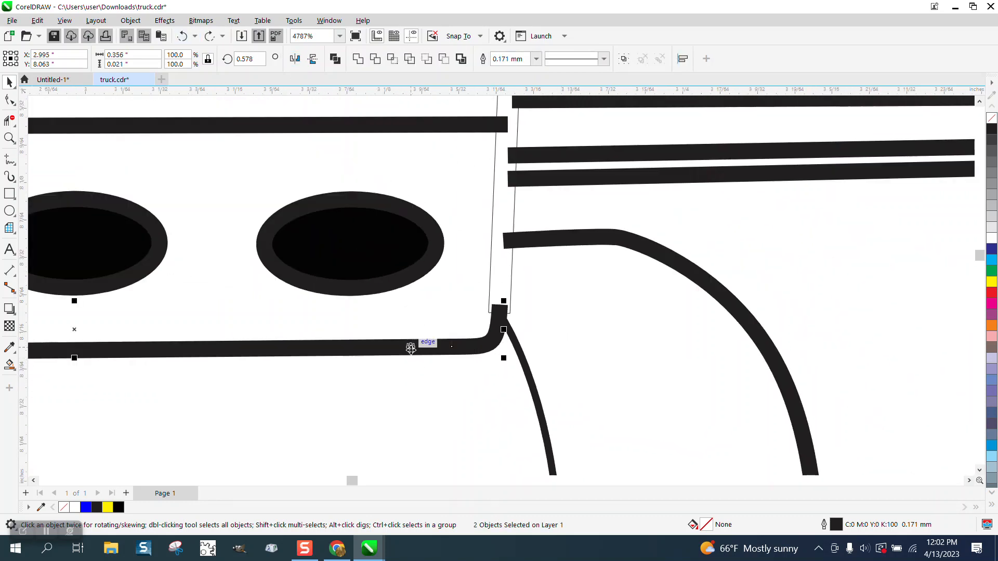
click(130, 21)
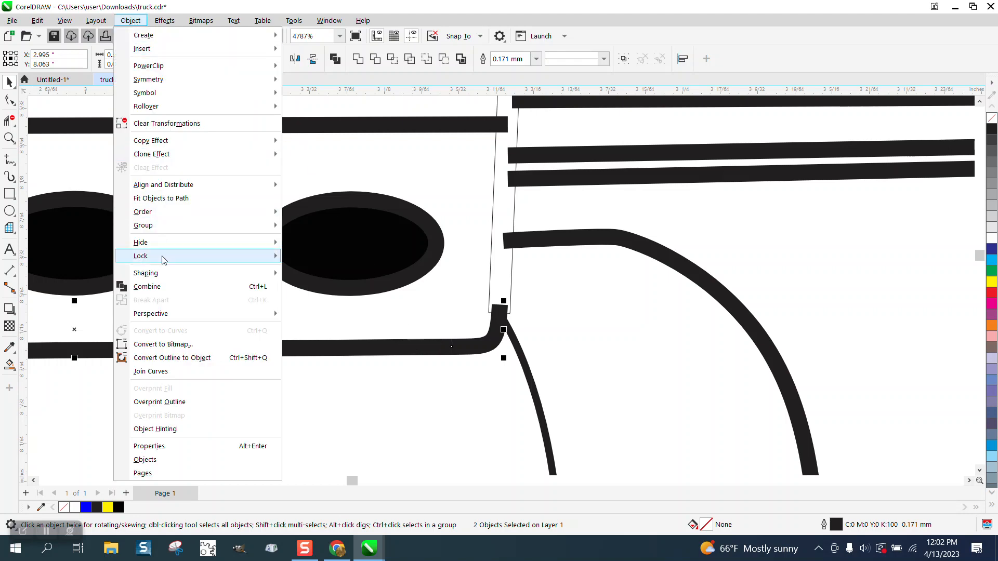
click(159, 287)
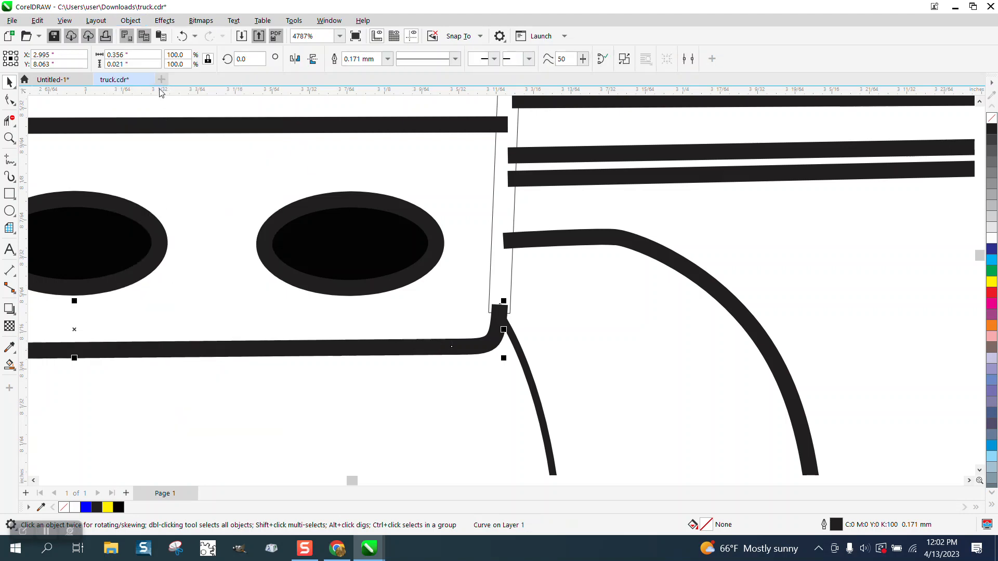
Convert the combined bottom line's outline to an object with no fill and a black Hairline outline
click(129, 23)
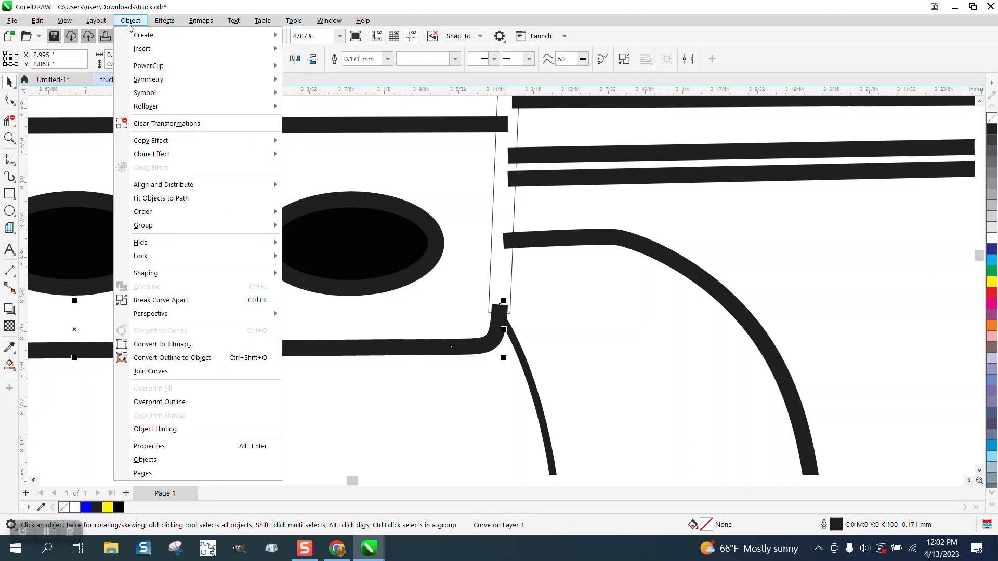
click(201, 358)
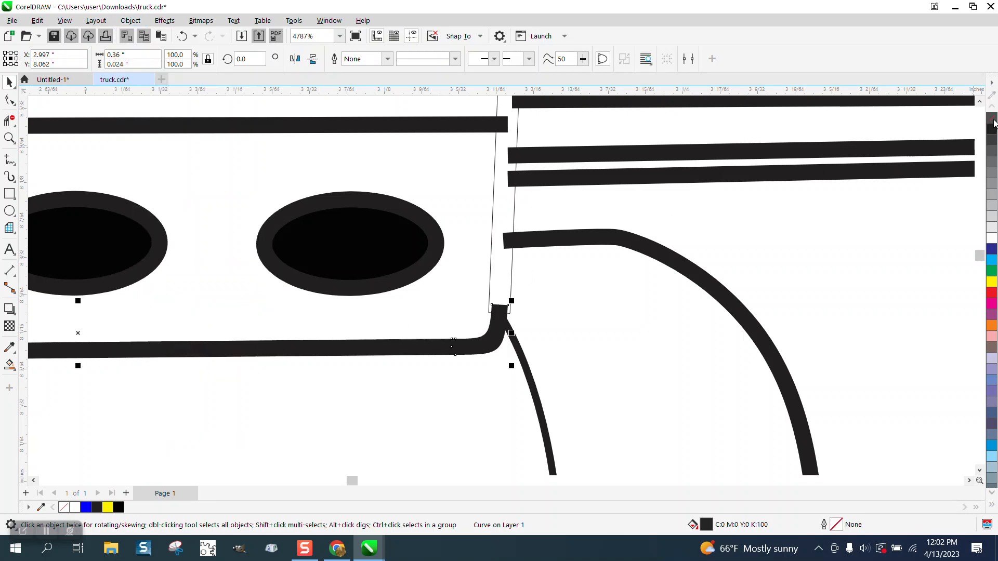
click(991, 118)
right_click(992, 129)
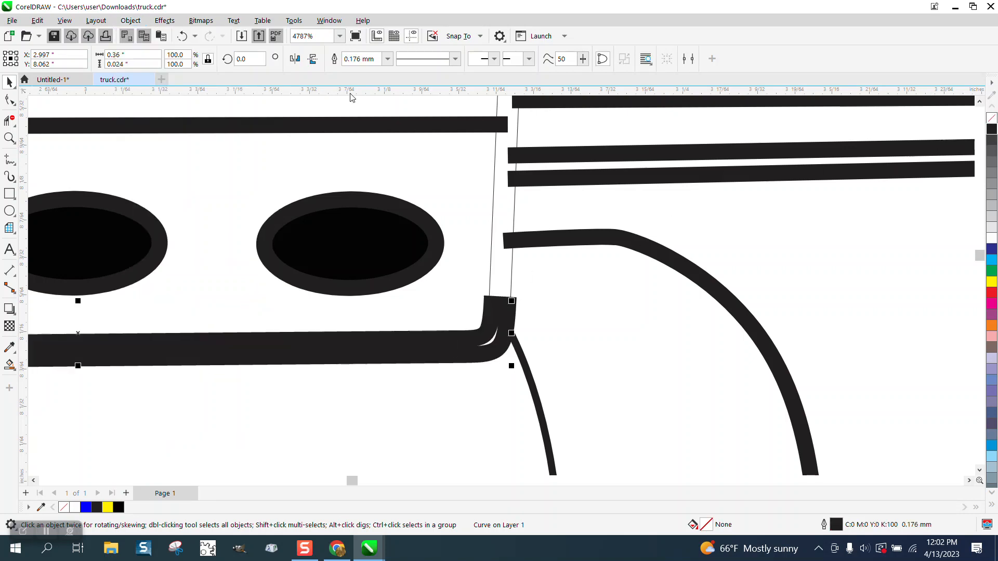
click(387, 58)
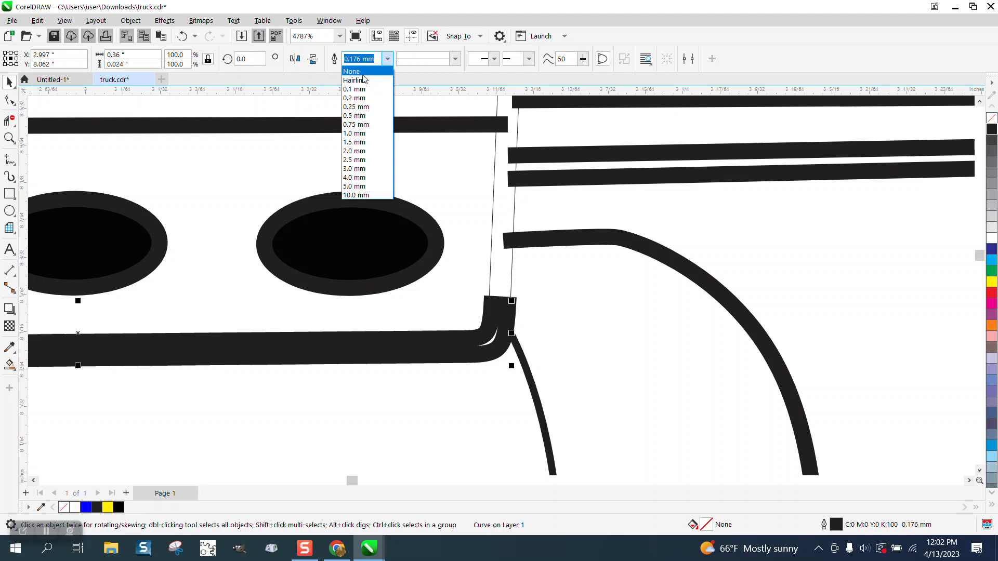
click(358, 71)
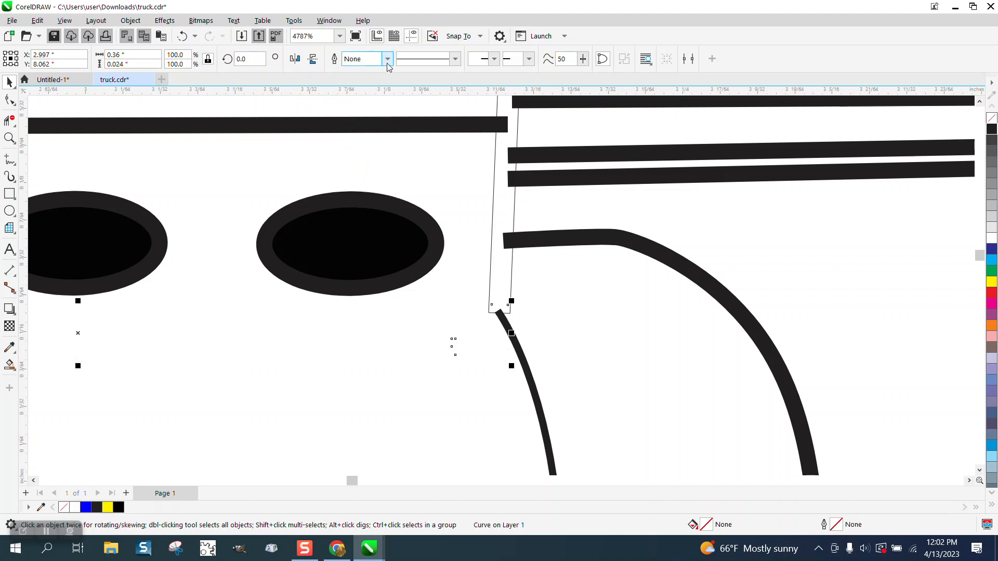
click(387, 59)
click(372, 77)
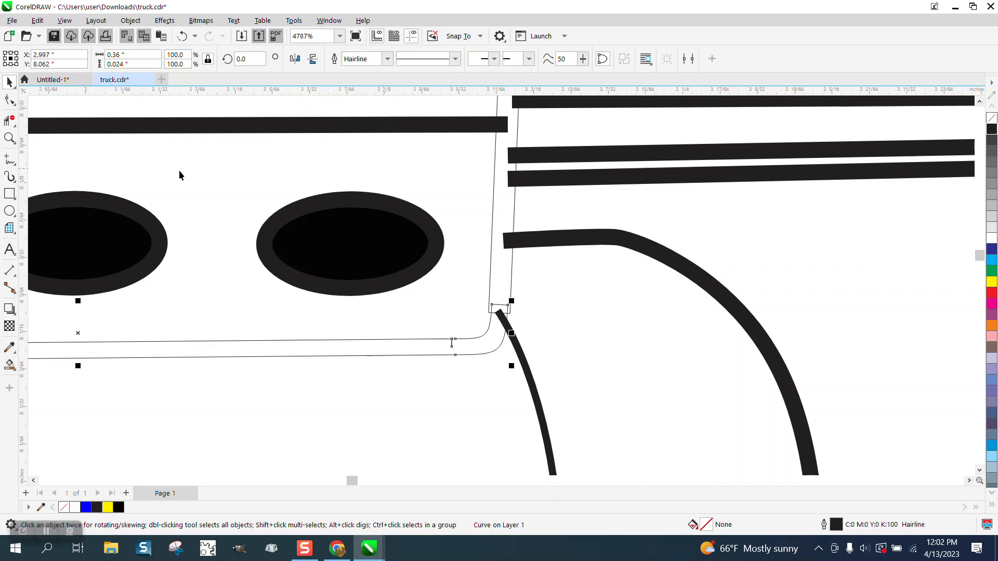
Delete the short vertical segment inside the bottom band near the corner bend with the Virtual Segment Delete tool
click(9, 138)
drag(463, 294, 573, 355)
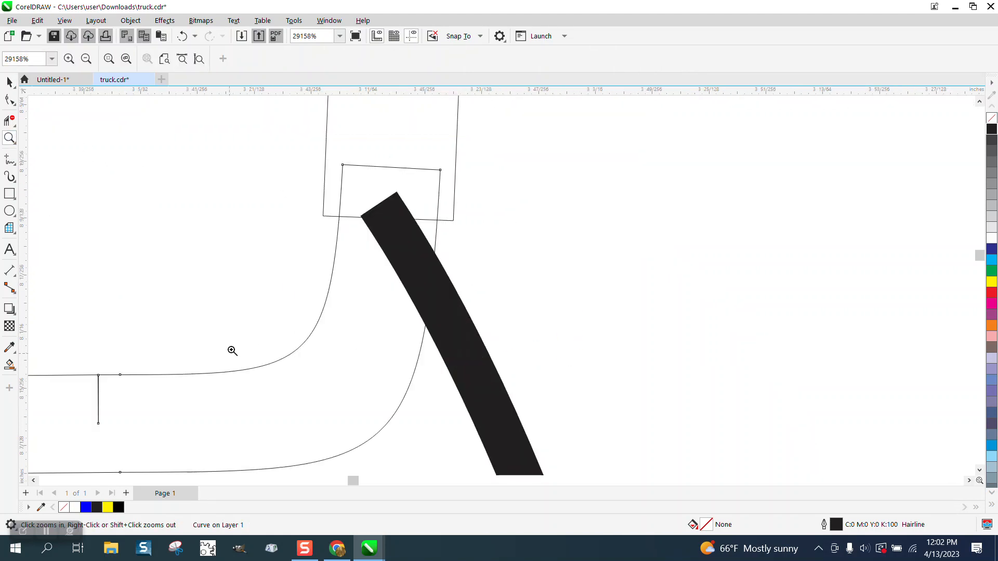
click(10, 121)
click(95, 391)
scroll(294, 348, down, 2)
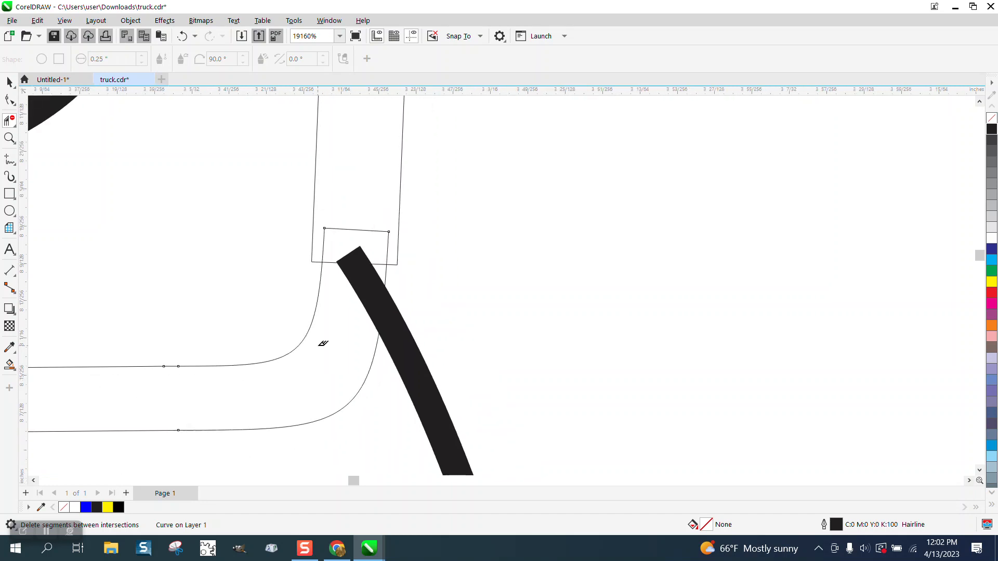
Convert the curved line running down from the sleeper corner to an outline object with no fill and a black Hairline outline
click(9, 83)
click(393, 342)
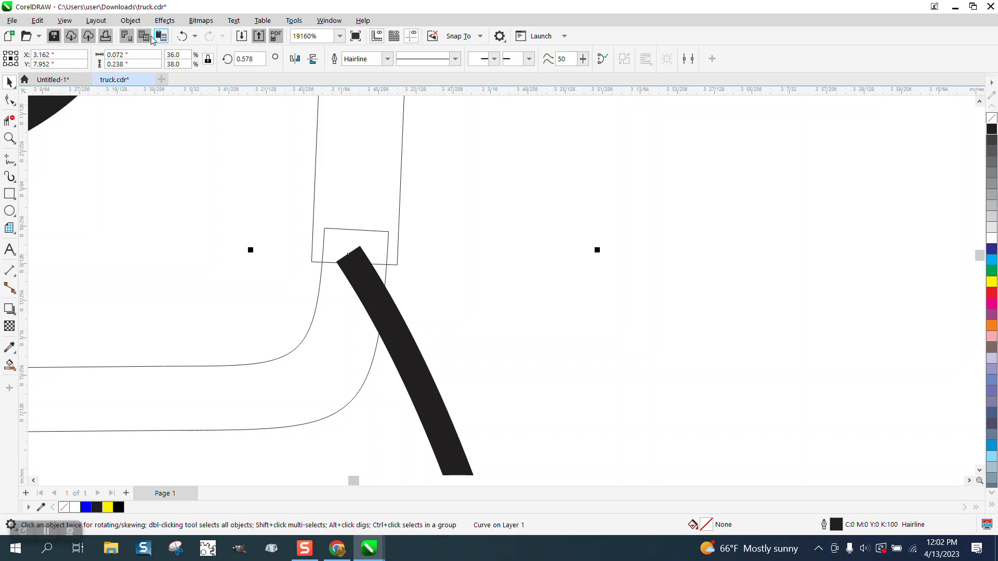
click(130, 20)
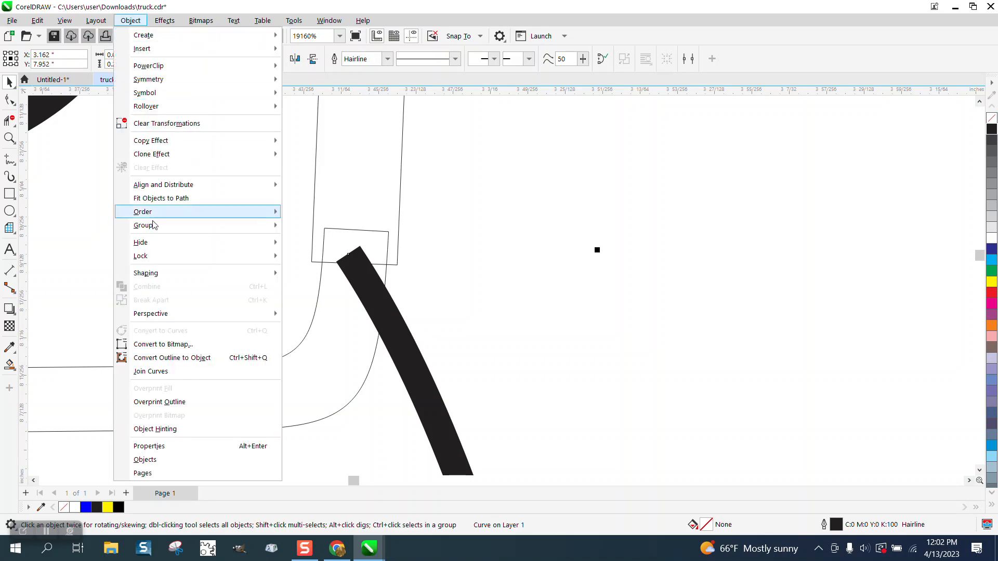
click(172, 357)
click(991, 118)
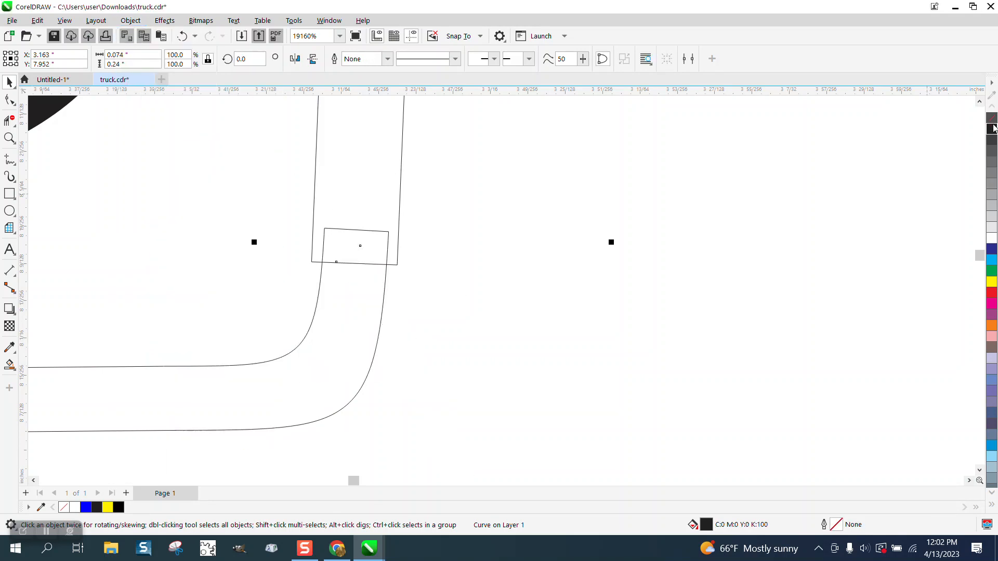
right_click(991, 129)
click(387, 59)
click(369, 84)
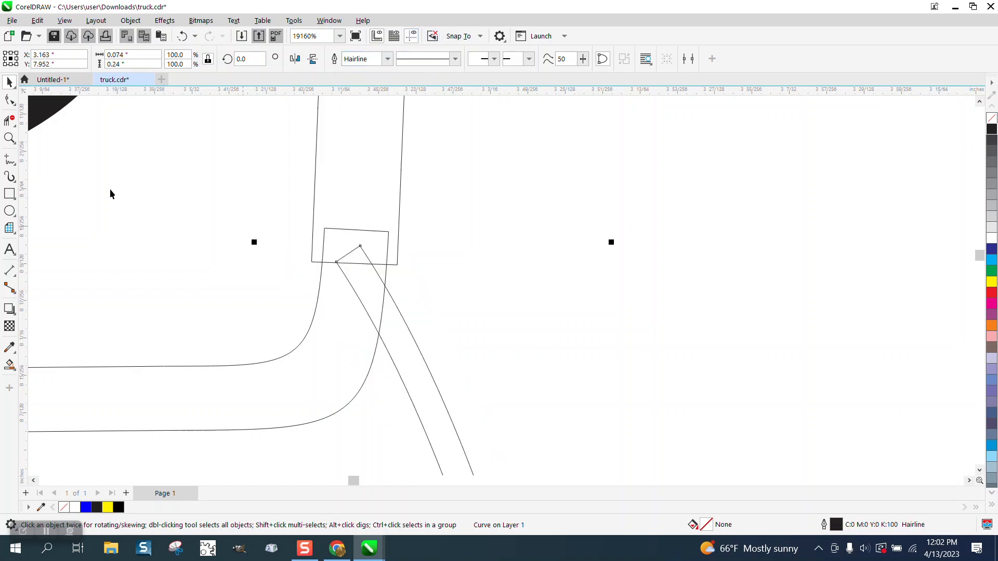
Move the two end nodes of the bottom band's upturned corner out onto the sides of the vertical strip
click(9, 138)
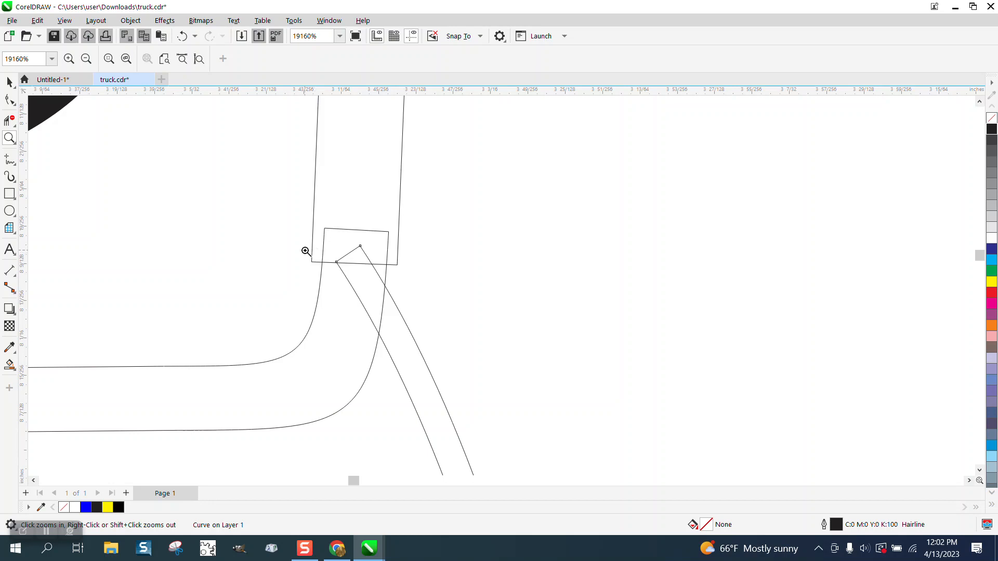
scroll(392, 281, down, 1)
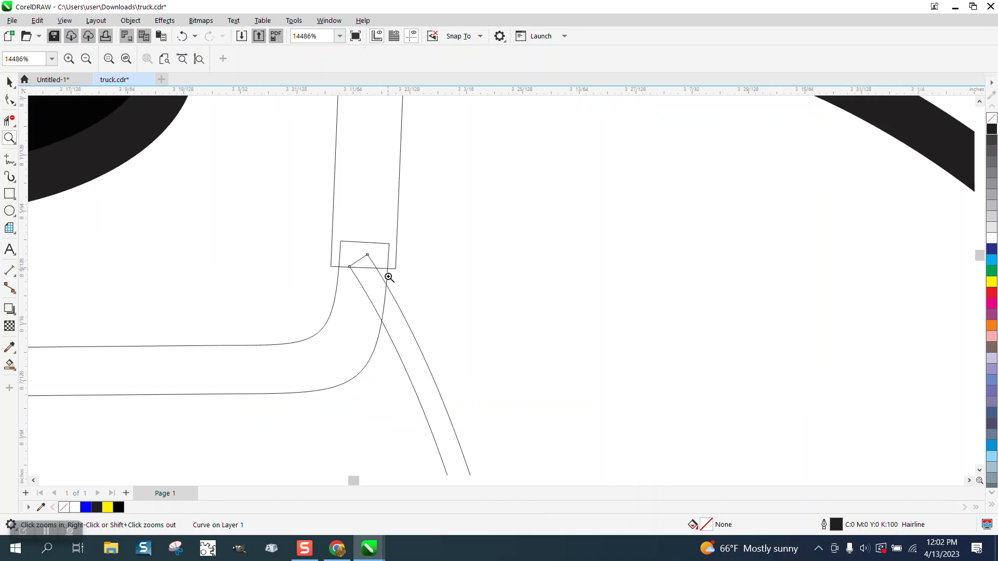
scroll(389, 274, down, 6)
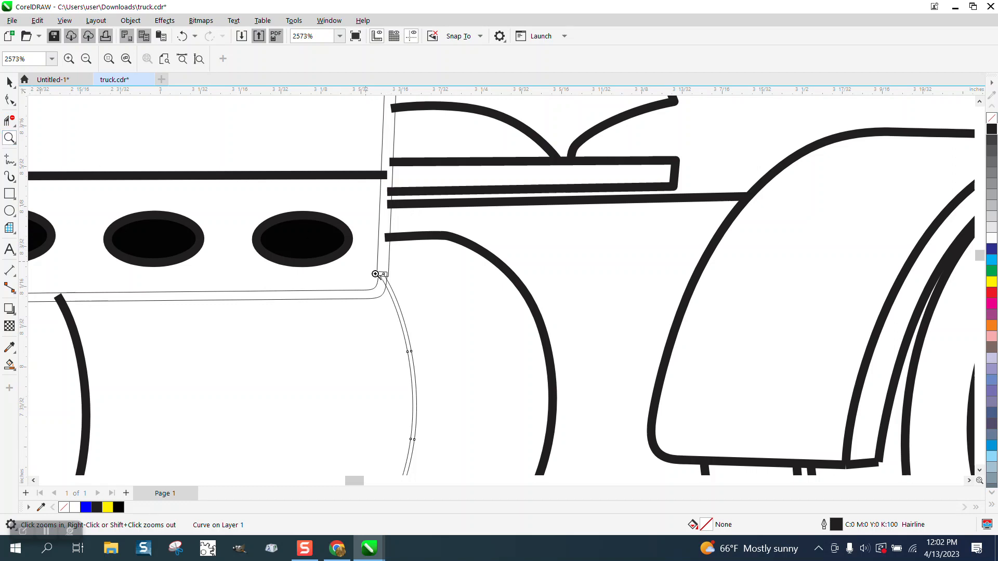
drag(372, 271, 439, 282)
click(10, 98)
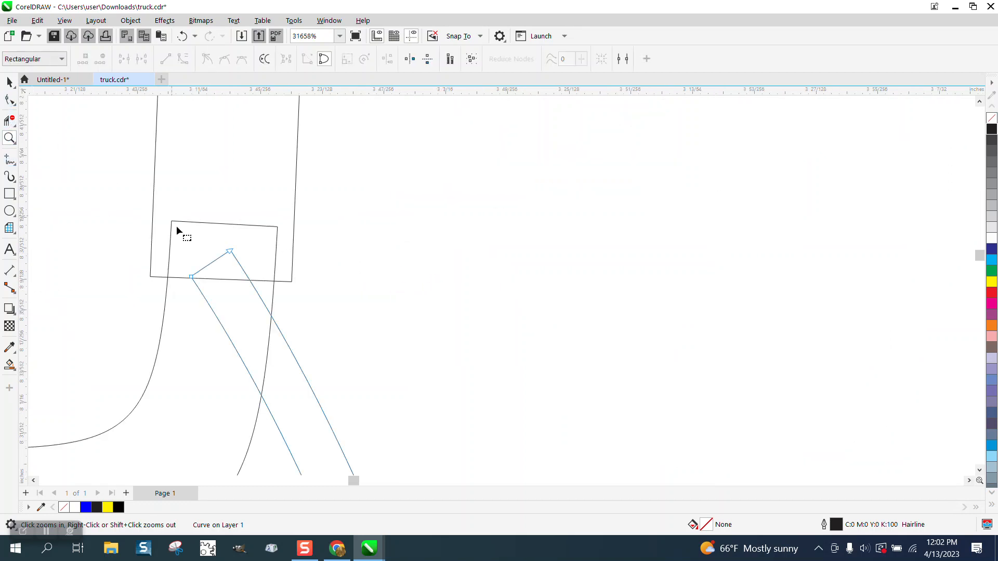
click(176, 221)
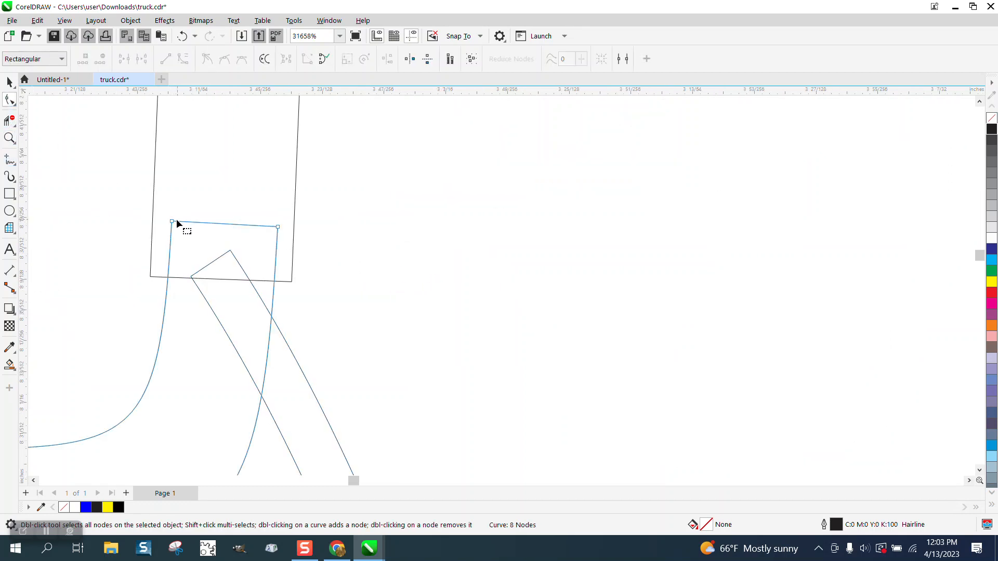
drag(172, 222, 153, 219)
drag(277, 229, 295, 230)
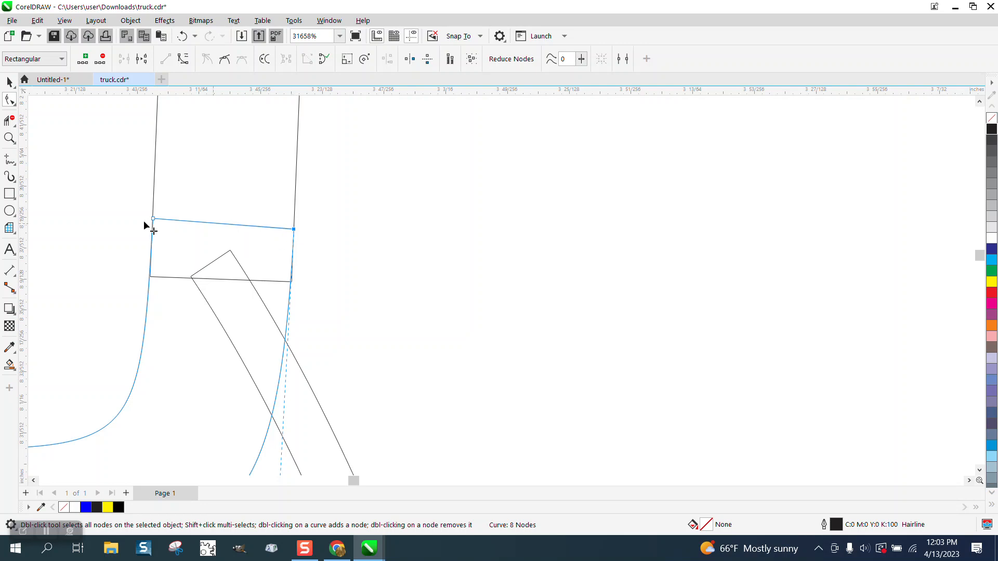
scroll(170, 179, down, 1)
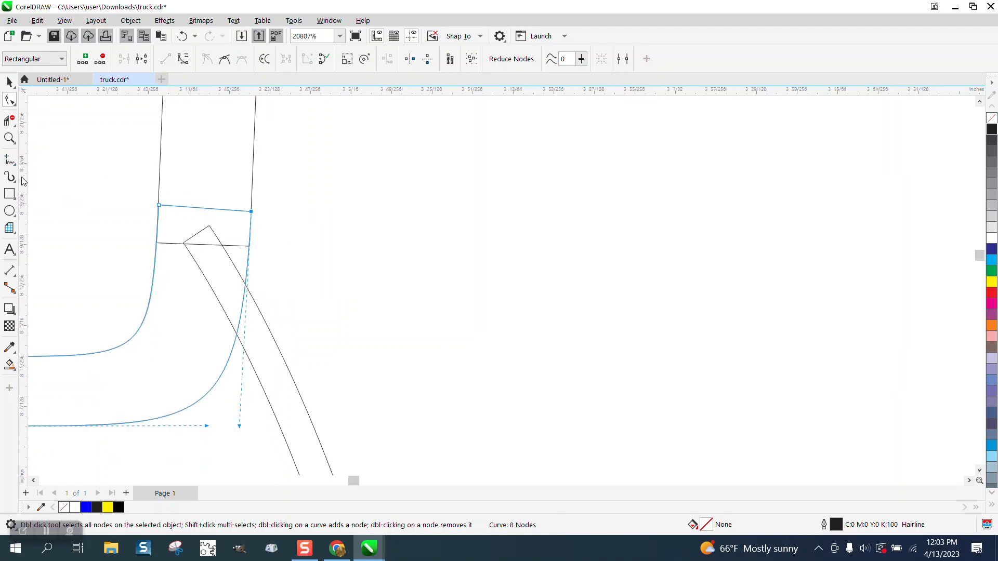
Delete the crossing segments where the vertical strip, corner bend and descending curve overlap with the Virtual Segment Delete tool
click(10, 120)
drag(205, 258, 235, 237)
drag(171, 241, 173, 265)
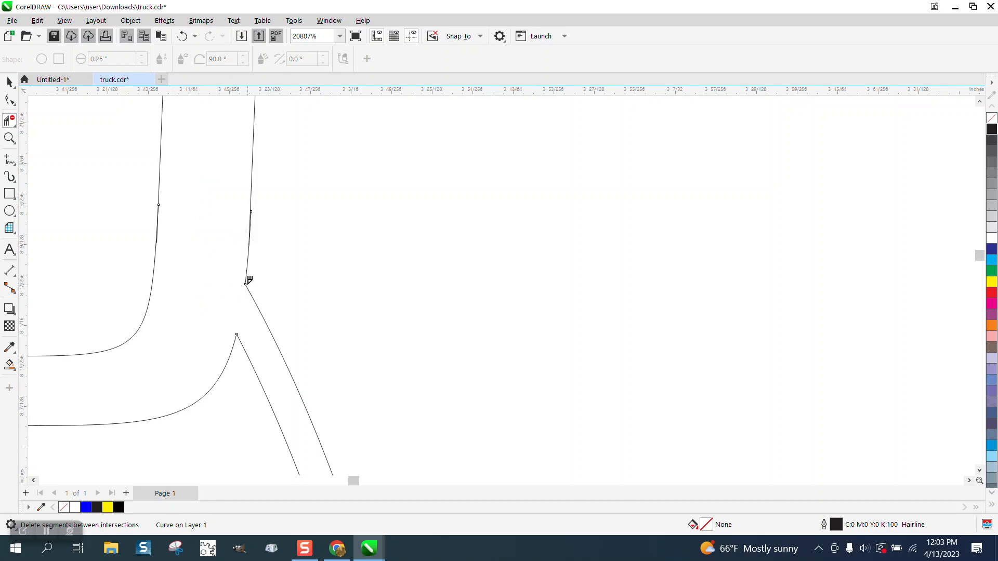
click(9, 138)
drag(150, 211, 308, 269)
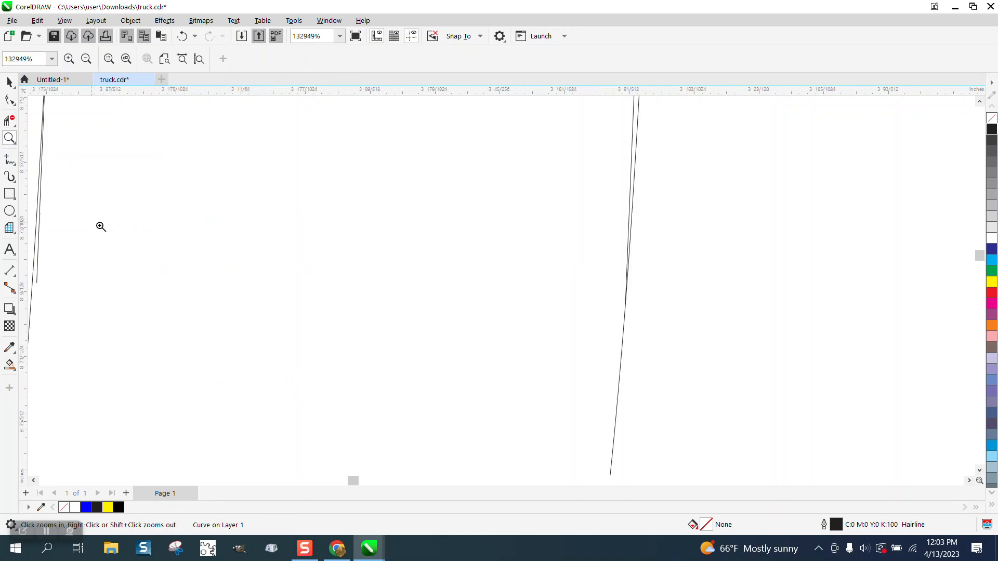
click(13, 123)
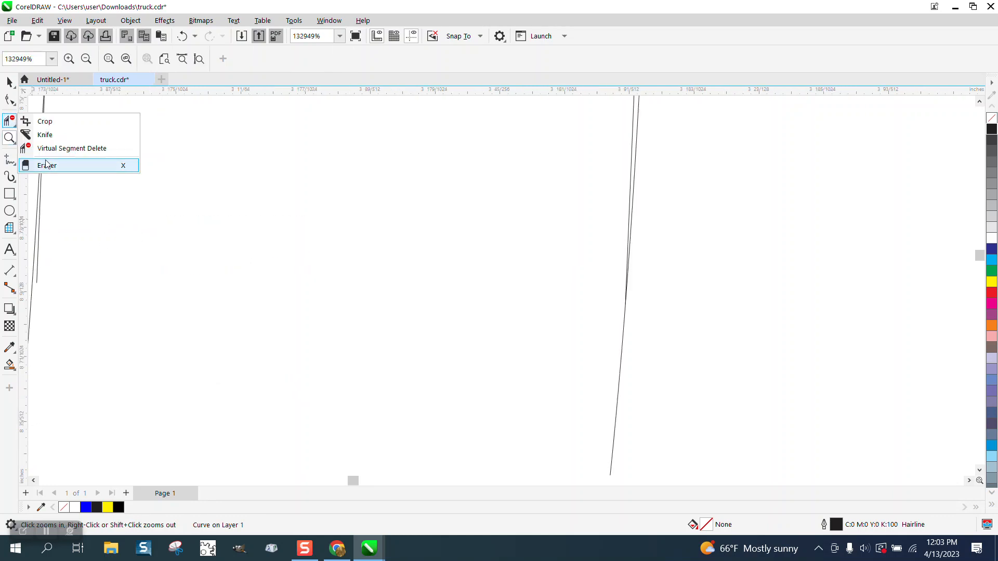
click(46, 149)
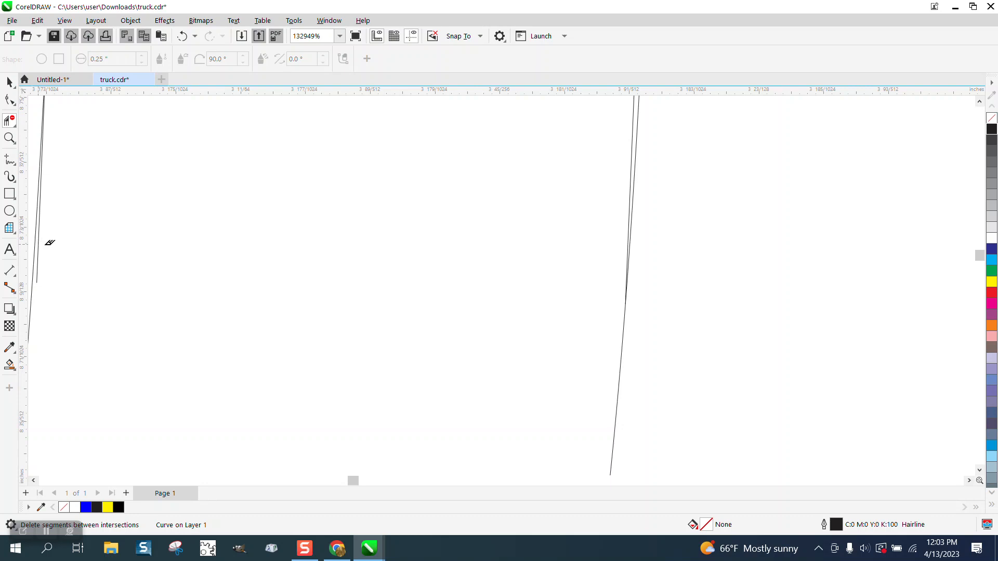
scroll(290, 269, down, 4)
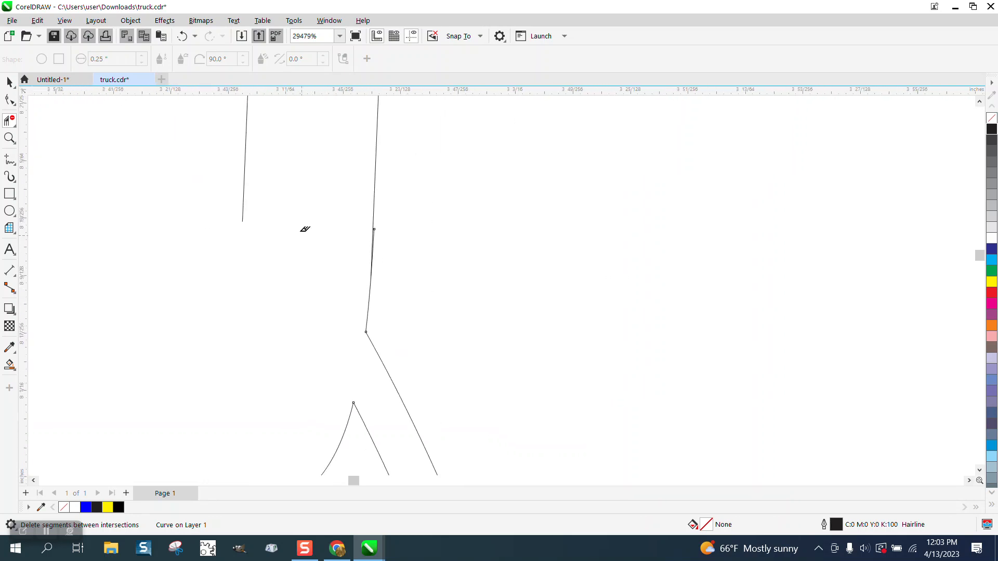
click(183, 37)
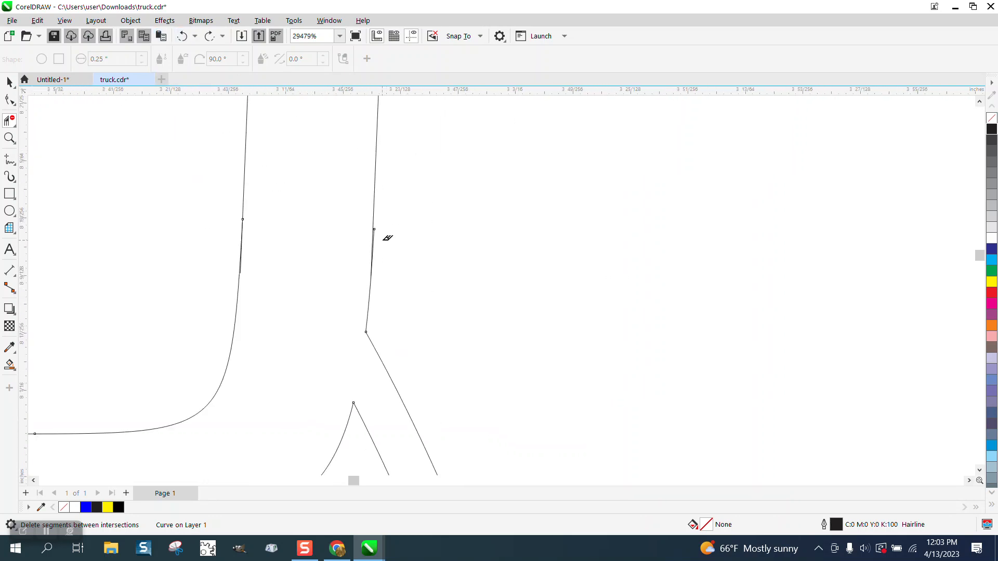
Delete the doubled segment along the vertical strip's right side just above the junction with the descending curve
click(376, 229)
Reposition the corner curve's upper end node on the vertical strip's left line
click(7, 139)
drag(216, 243, 349, 307)
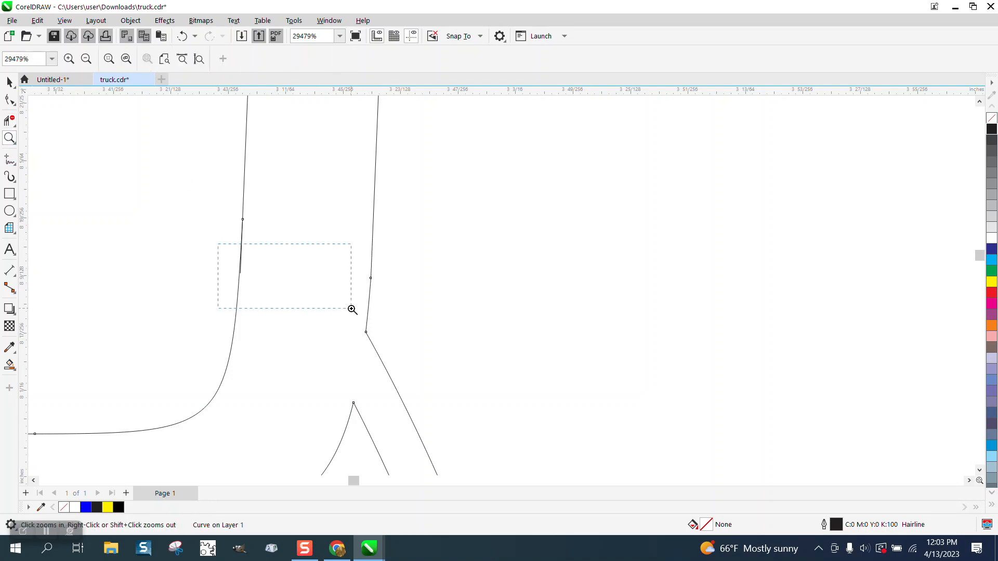
scroll(335, 345, down, 4)
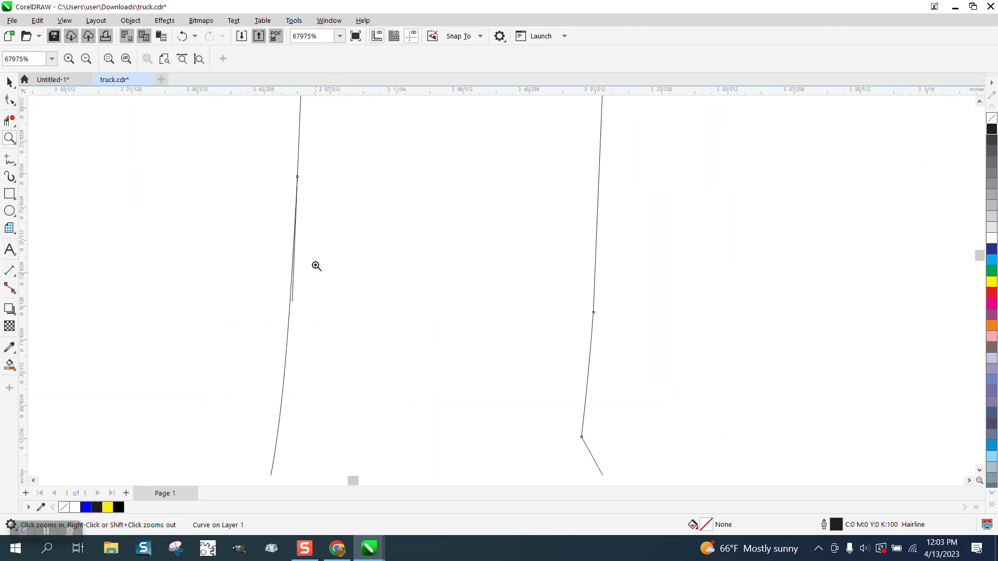
click(10, 100)
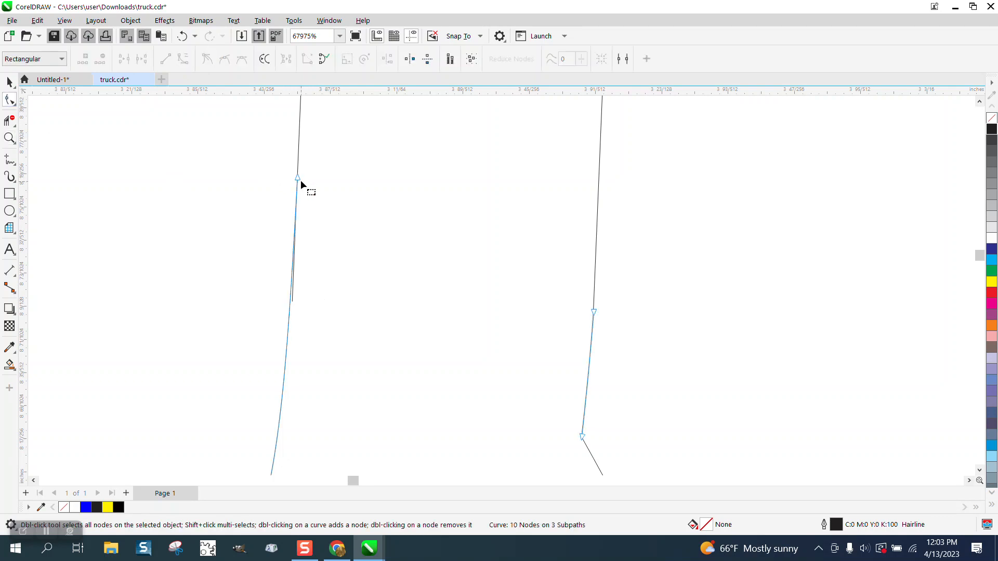
drag(298, 176, 315, 182)
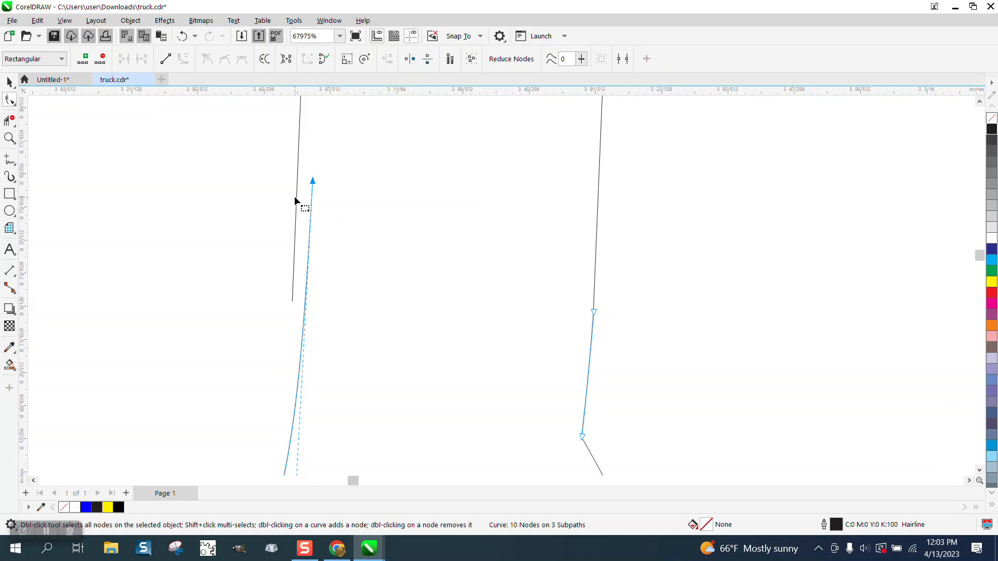
drag(312, 181, 297, 182)
Delete the short leftover line end running beside the vertical strip's left line with the Virtual Segment Delete tool
click(9, 137)
drag(243, 274, 389, 341)
click(9, 121)
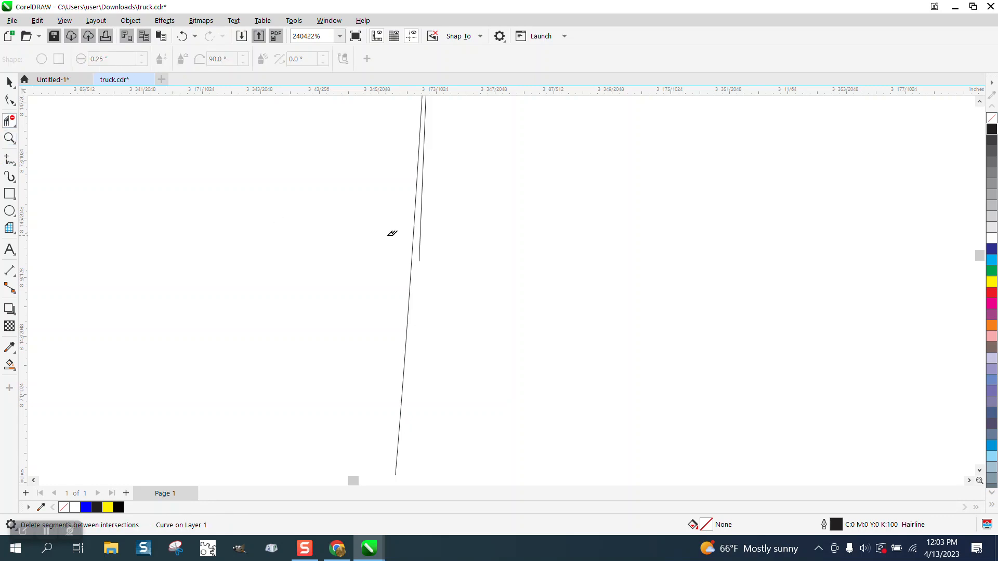
click(421, 236)
scroll(353, 286, down, 5)
scroll(354, 278, down, 6)
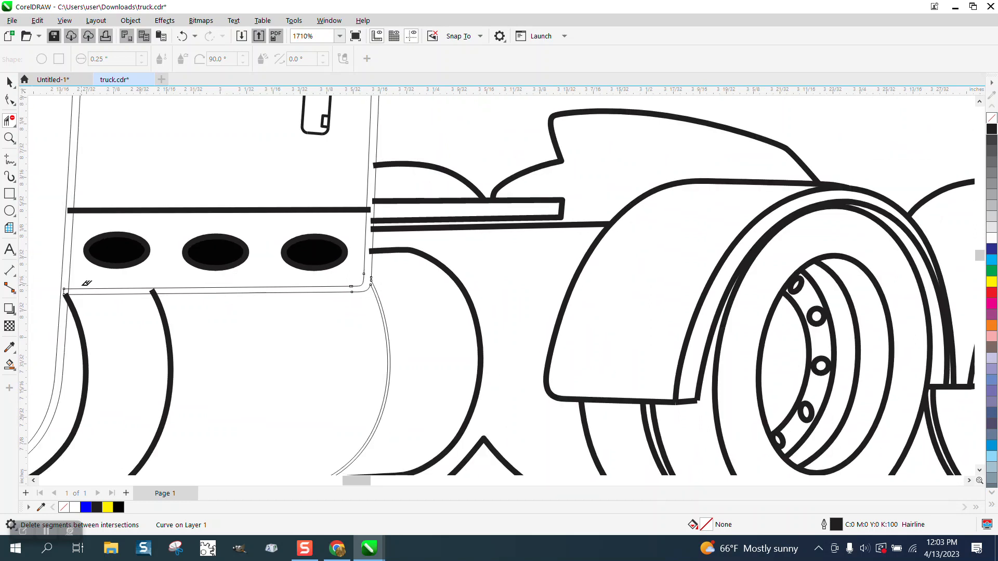
Delete the bottom band's overlapping end segment where it crosses the sleeper's front vertical strip with the Virtual Segment Delete tool
click(9, 138)
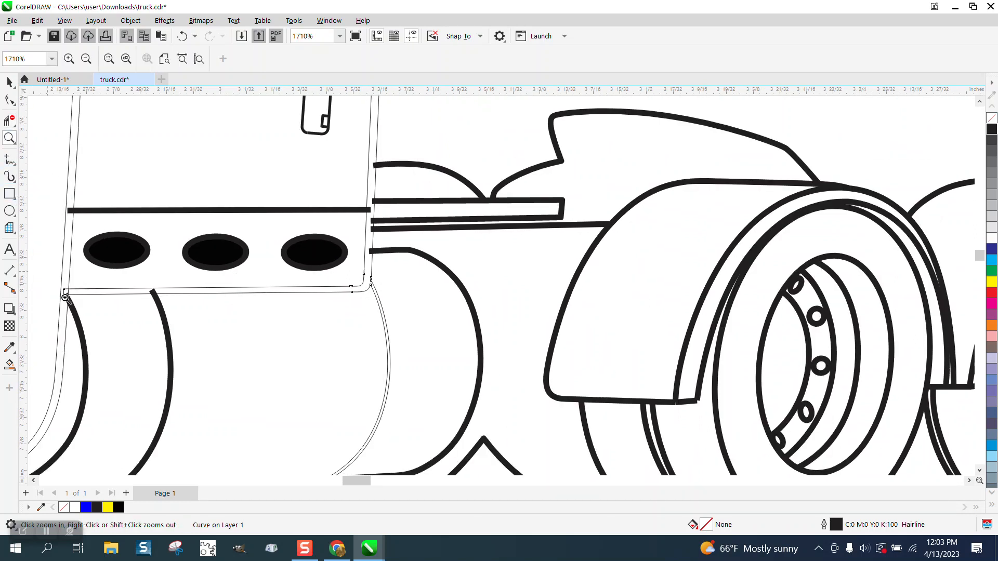
drag(46, 274, 170, 331)
click(9, 100)
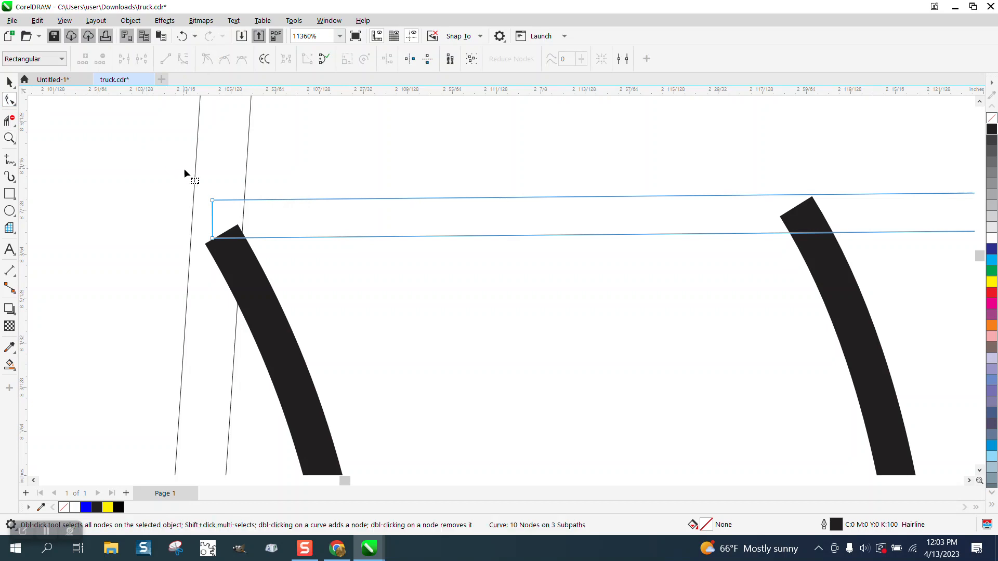
click(10, 119)
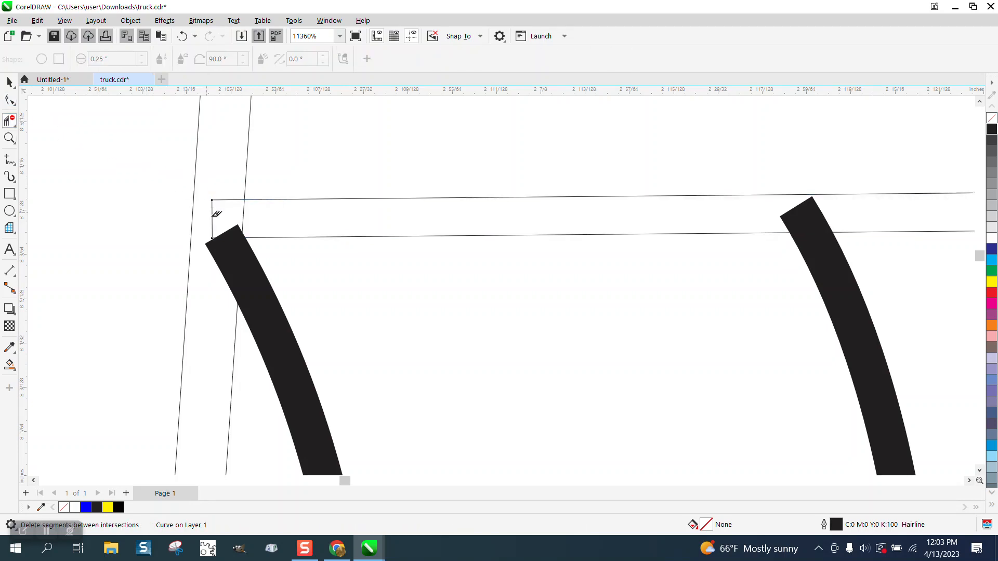
click(234, 198)
Smart-fill the joined region of the sleeper's vertical strips, bottom band and descending curve with solid black and no outline
scroll(234, 223, down, 1)
scroll(338, 280, down, 1)
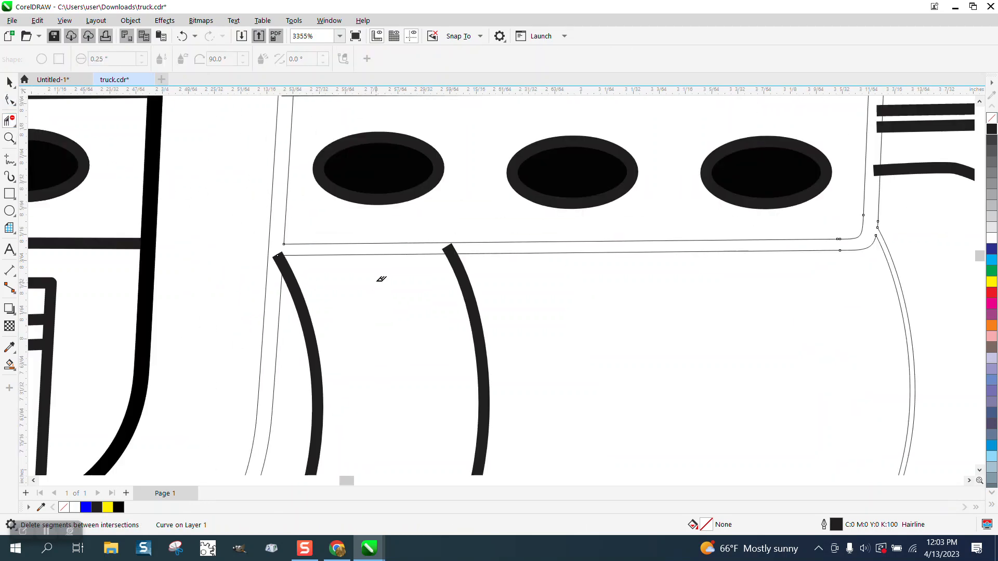
scroll(345, 269, down, 1)
scroll(323, 194, down, 1)
scroll(317, 219, down, 1)
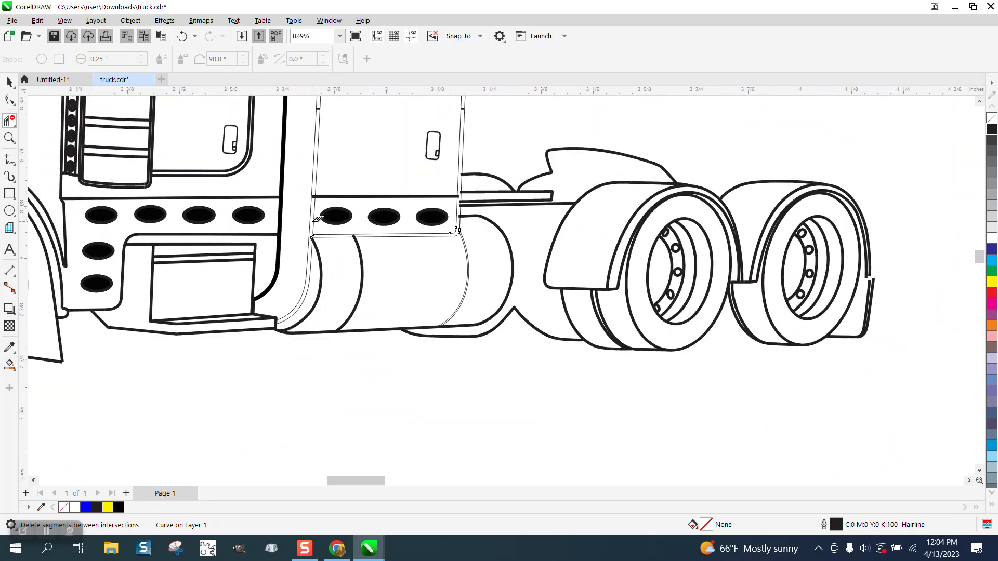
click(9, 365)
click(459, 181)
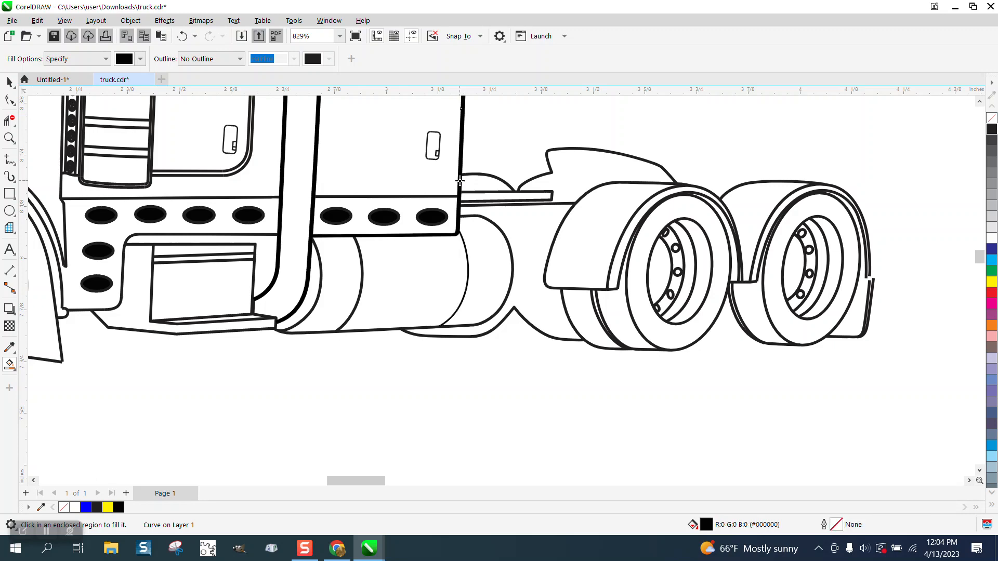
Adjust the lower end node of the narrow frame rail where it meets the sleeper's rear vertical strip
click(10, 137)
drag(421, 219, 522, 254)
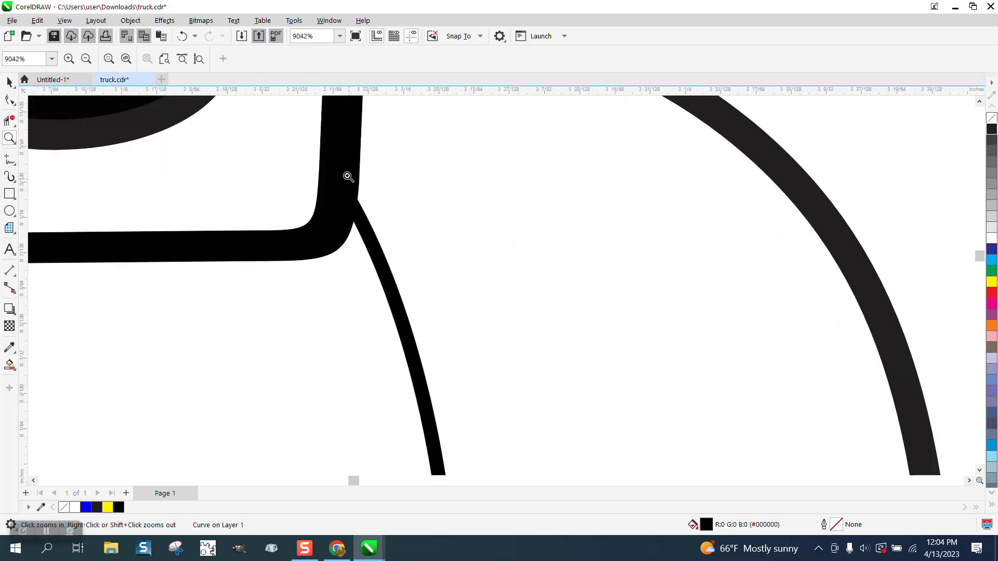
scroll(369, 240, down, 2)
scroll(367, 213, down, 2)
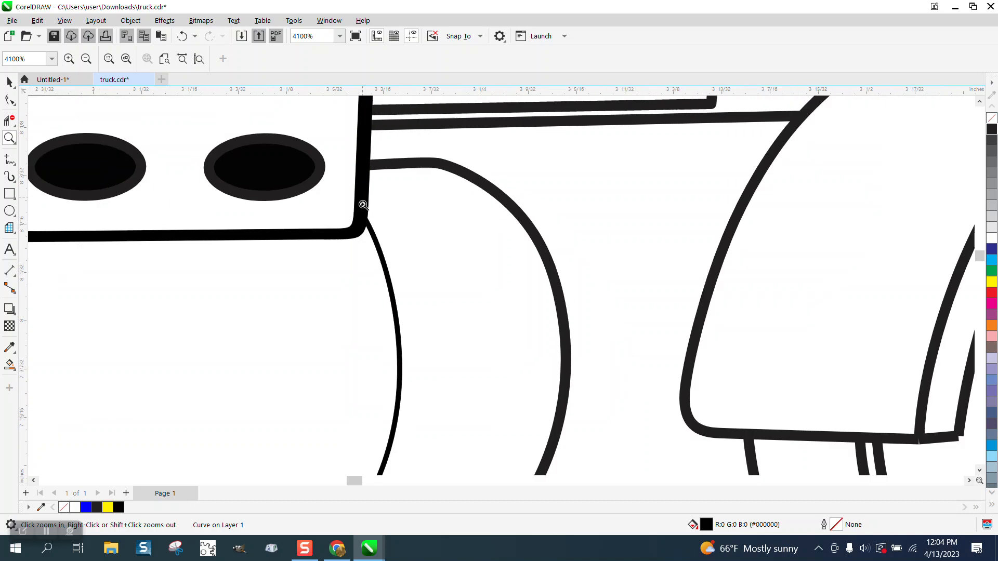
scroll(400, 151, up, 6)
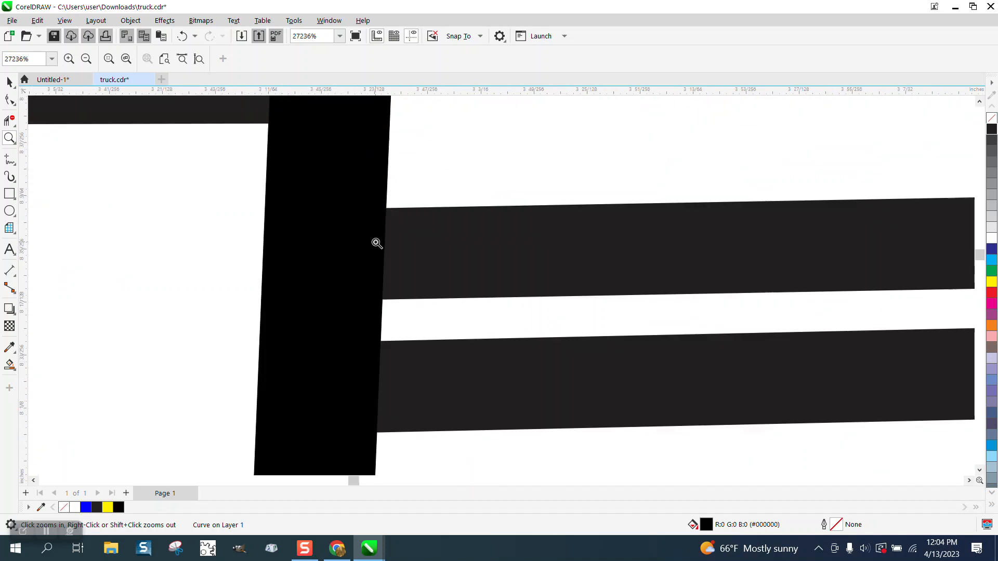
key(space)
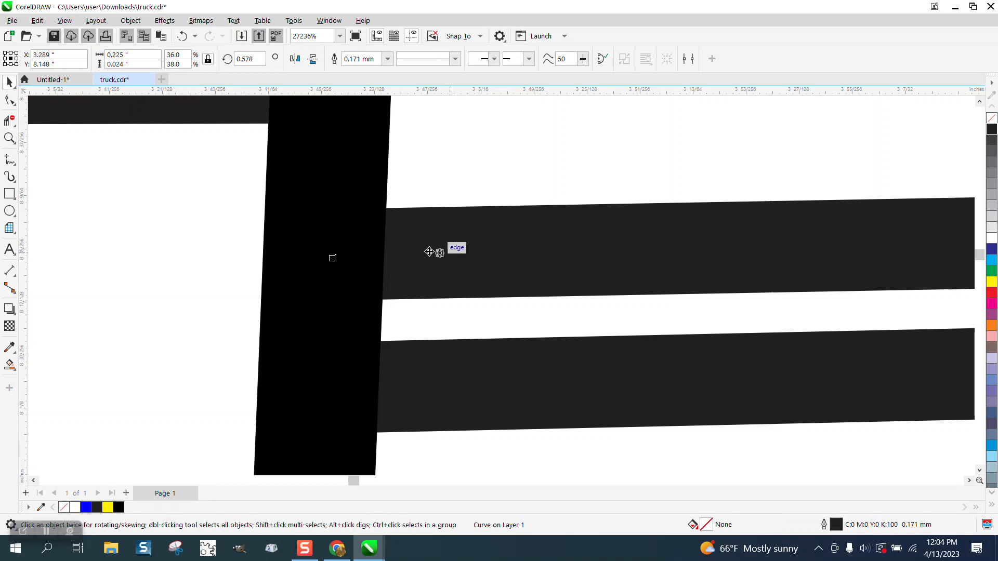
key(F10)
mouse_move(336, 255)
mouse_down()
mouse_move(465, 261)
mouse_move(328, 249)
mouse_up()
scroll(397, 263, down, 4)
scroll(363, 265, down, 2)
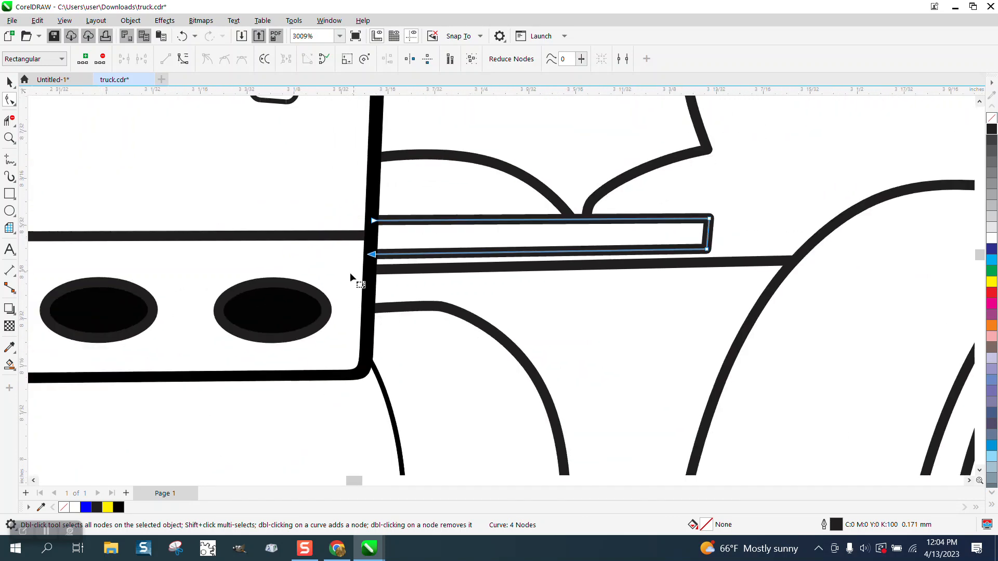
Try moving the rearmost oval light under the sleeper upward, and undo the move
click(10, 138)
drag(194, 265, 448, 356)
click(10, 82)
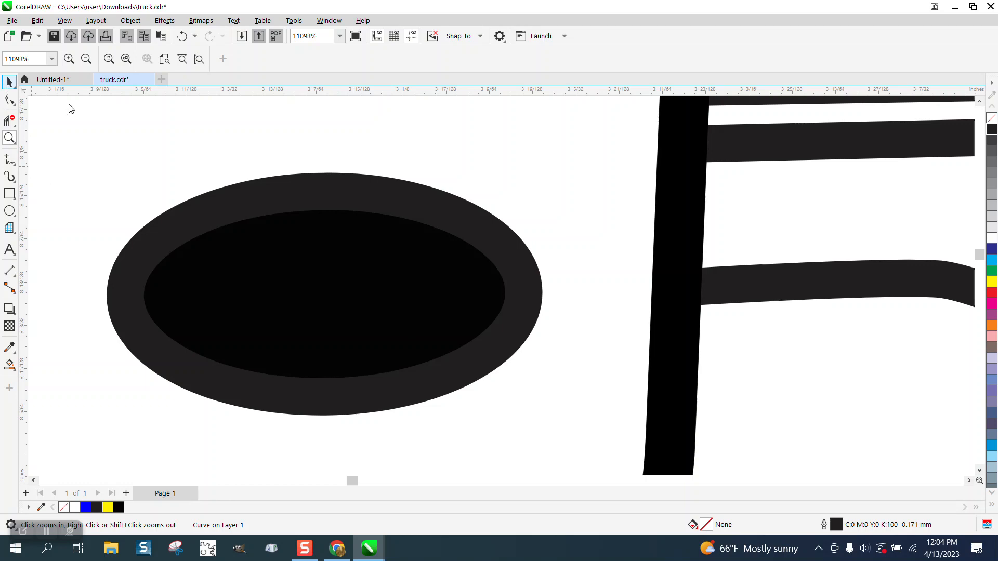
click(284, 192)
drag(283, 192, 287, 151)
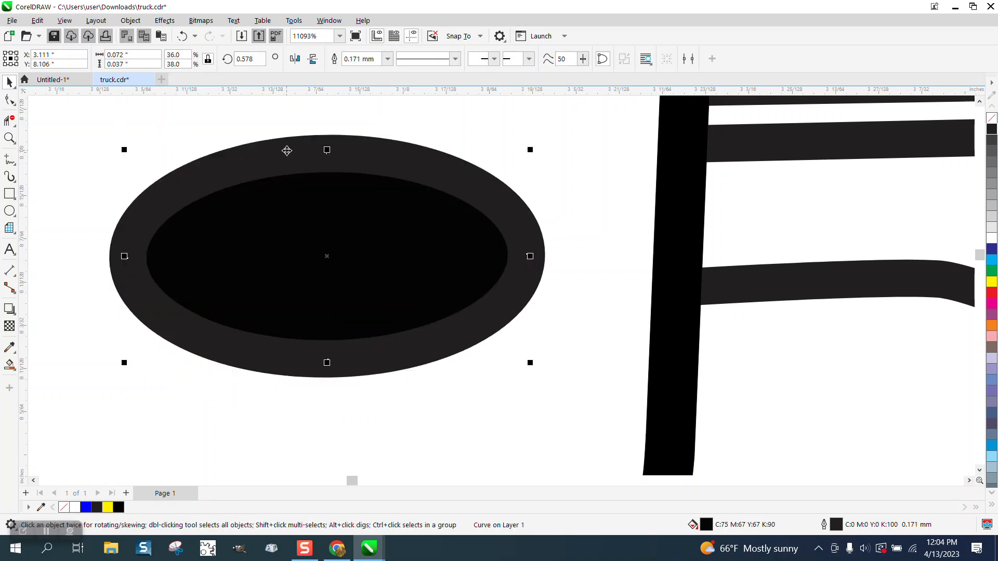
click(179, 35)
click(131, 20)
mouse_move(139, 225)
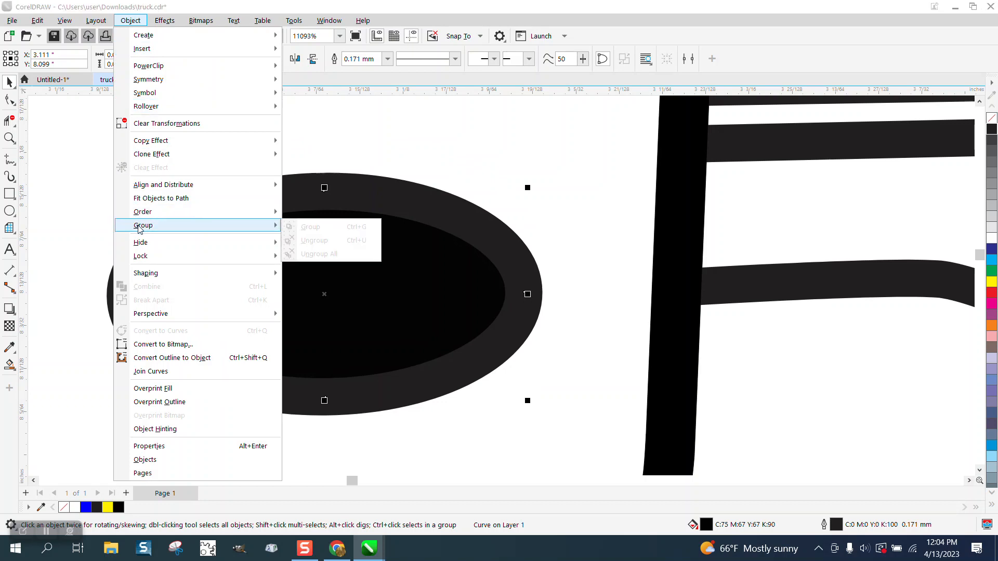
click(52, 205)
click(51, 204)
Clear the fill of the rearmost oval light under the sleeper and refill it with black C0 M0 Y0 K100
drag(64, 213, 602, 438)
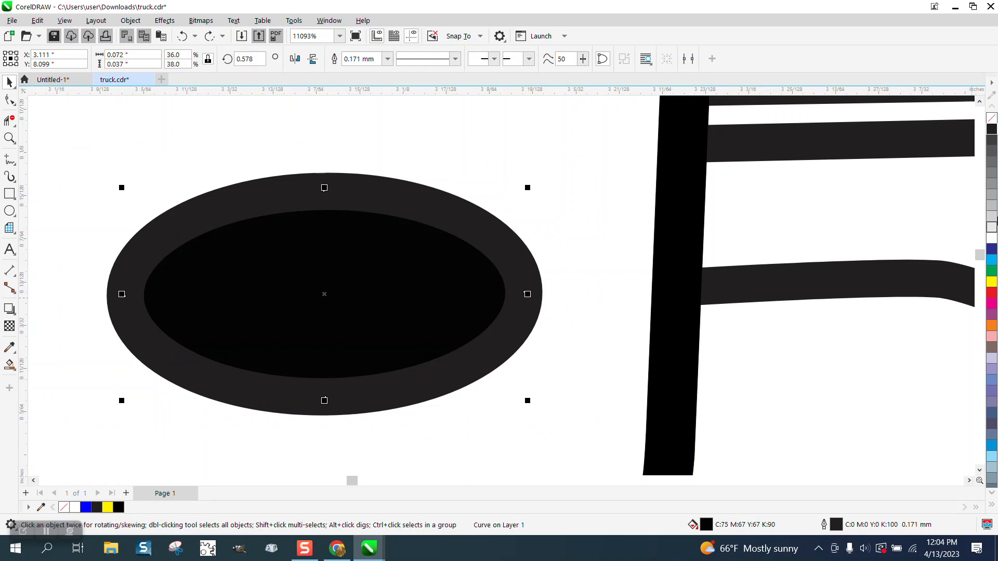
click(993, 122)
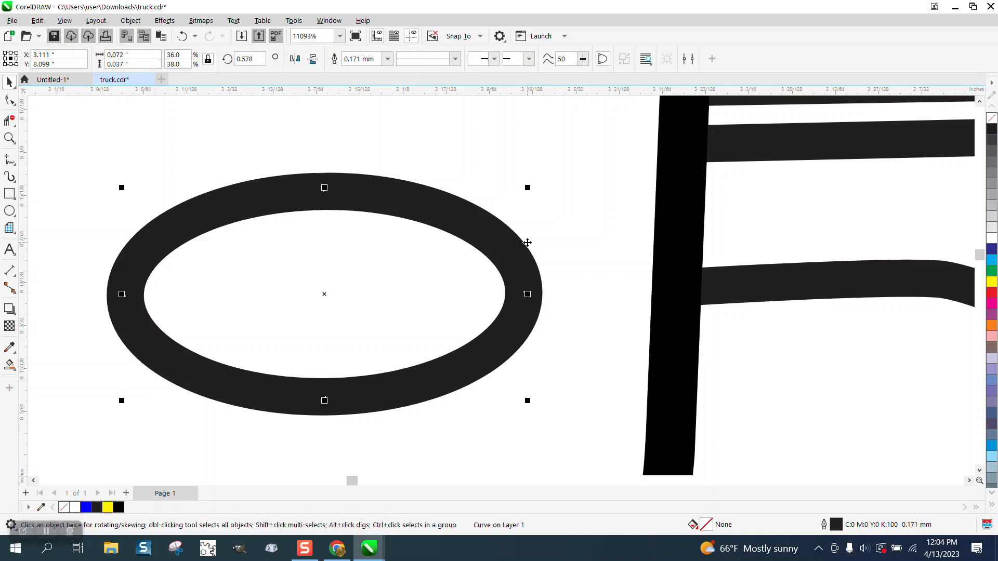
click(991, 130)
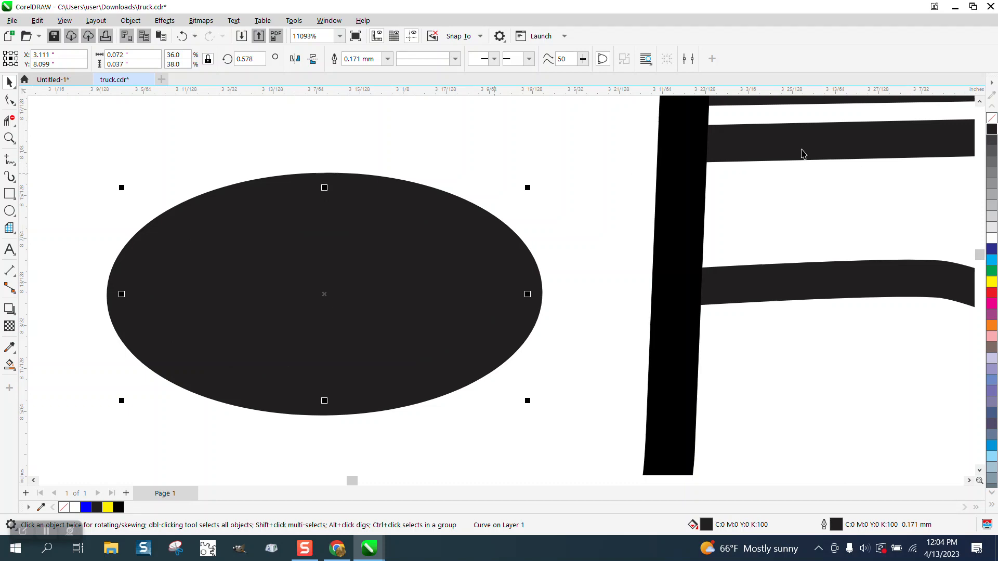
key(Escape)
Recolour the fill of the middle oval light under the sleeper to black C0 M0 Y0 K100, matching its outline
scroll(291, 218, down, 2)
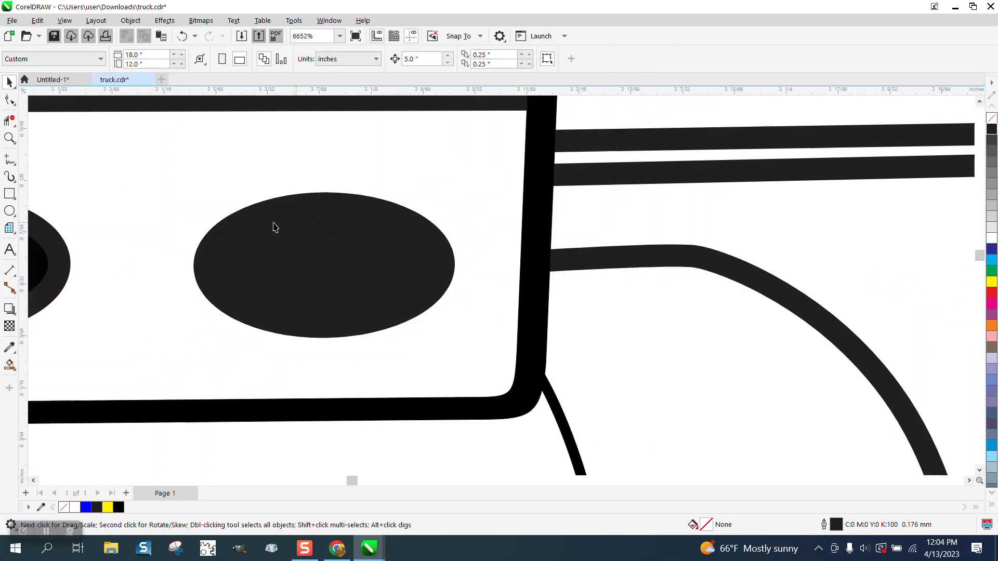
click(10, 138)
drag(244, 184, 445, 264)
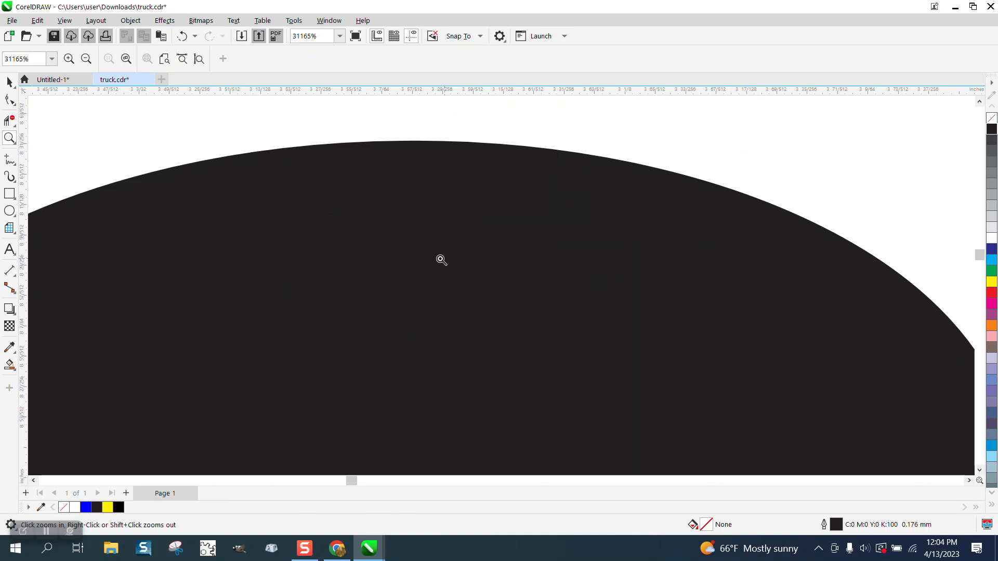
scroll(436, 241, down, 5)
drag(163, 226, 382, 299)
click(9, 82)
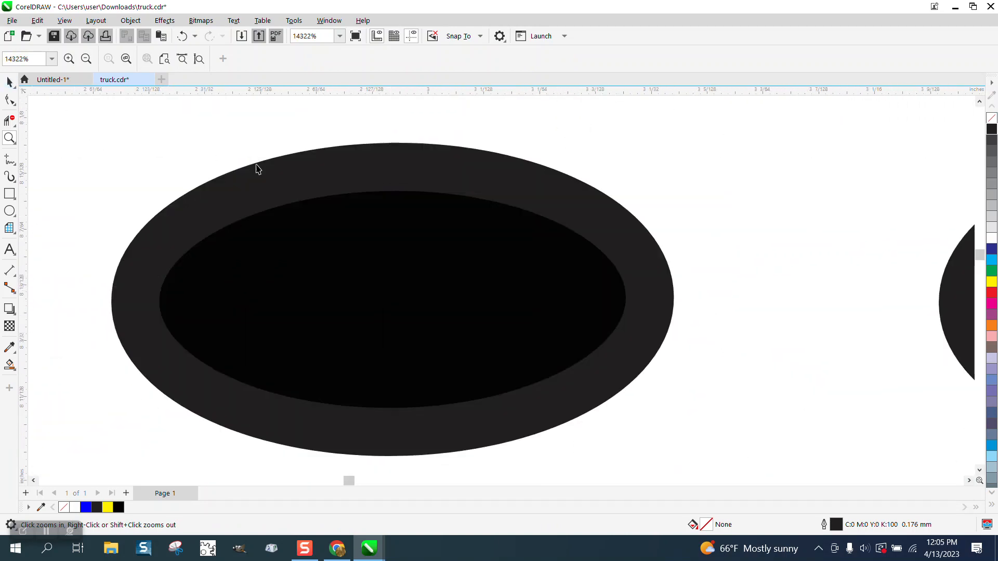
click(376, 255)
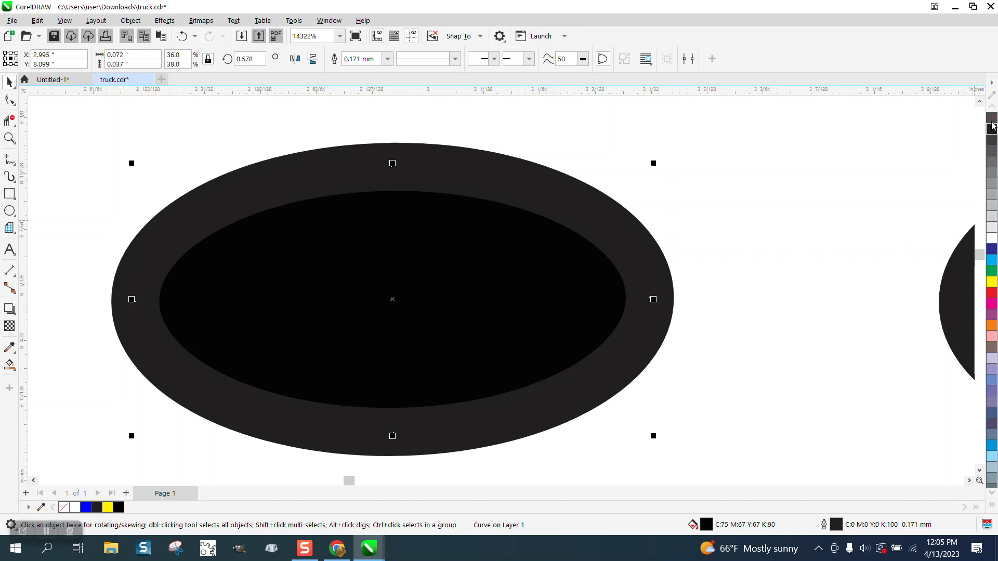
click(992, 124)
click(992, 124)
click(992, 133)
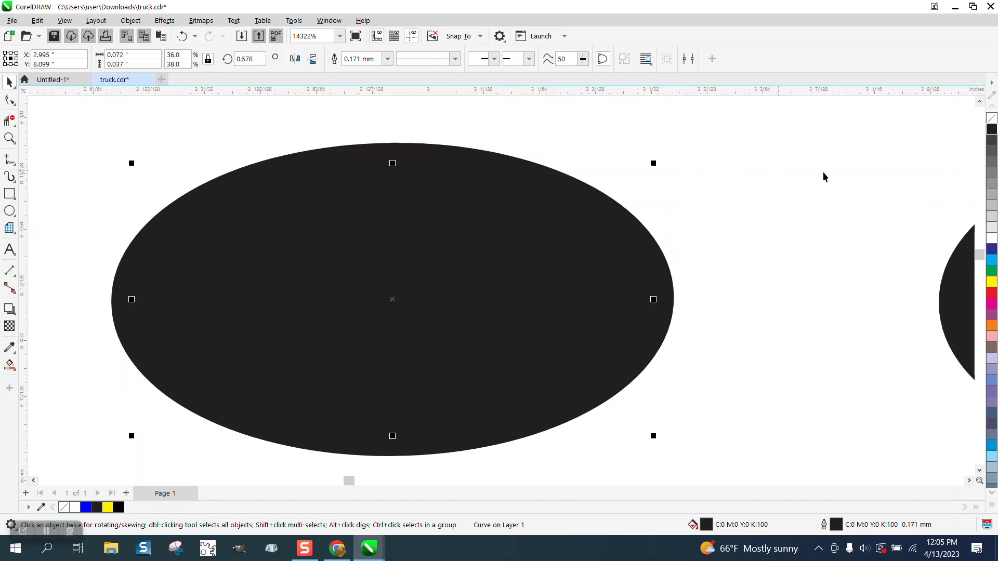
Fill the front oval light under the sleeper with black C0 M0 Y0 K100 and deselect it
scroll(451, 166, down, 2)
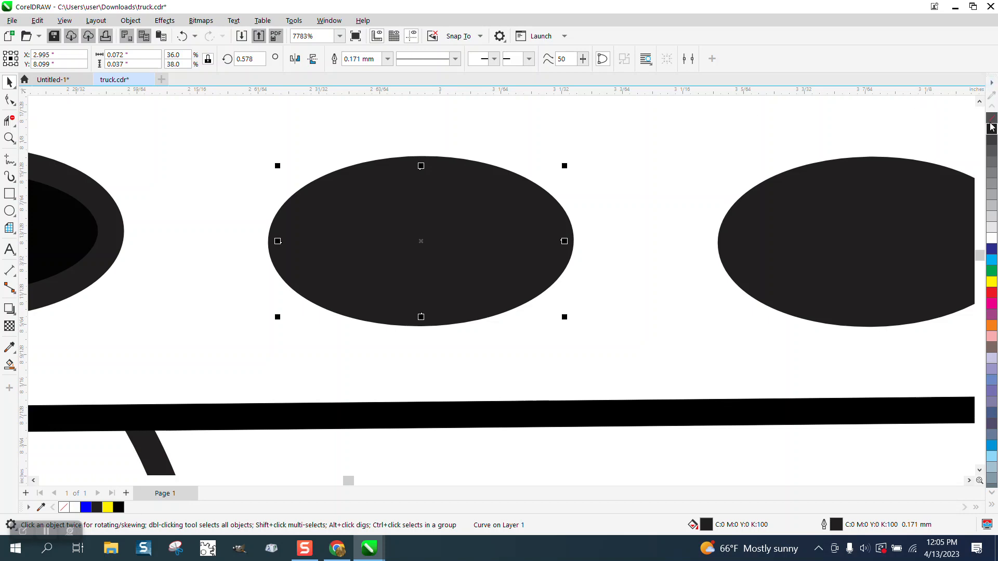
scroll(588, 210, down, 3)
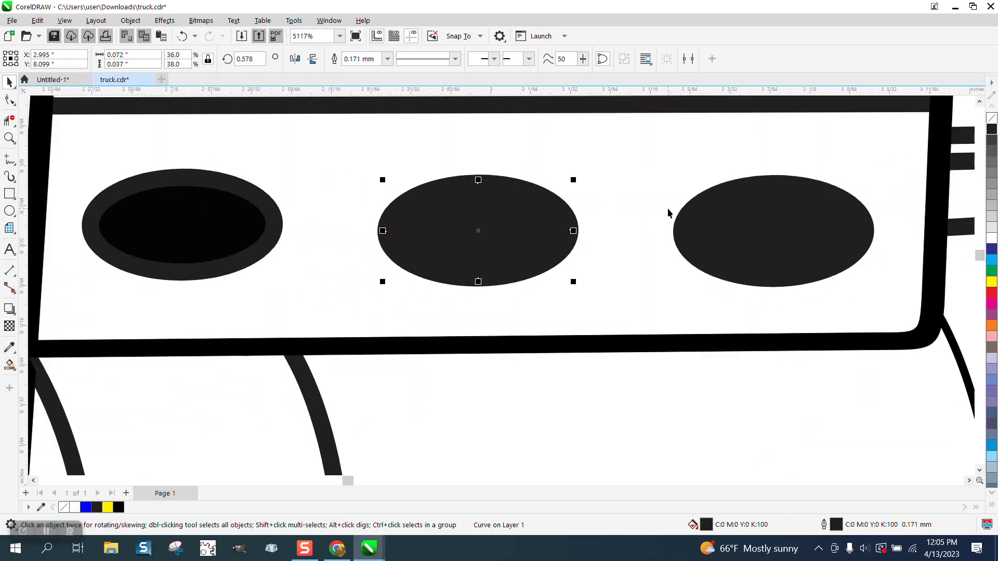
drag(320, 172, 482, 263)
click(993, 131)
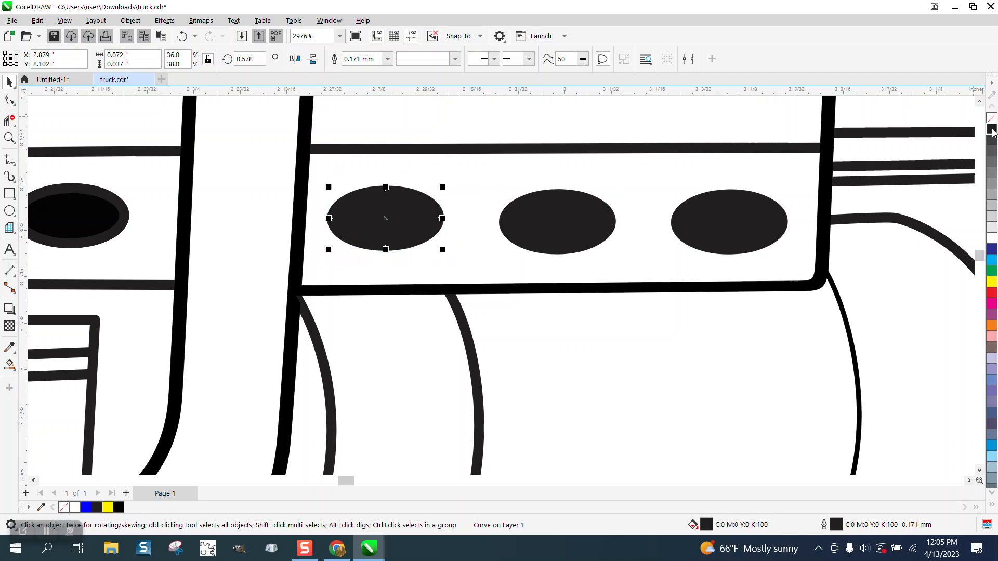
click(660, 174)
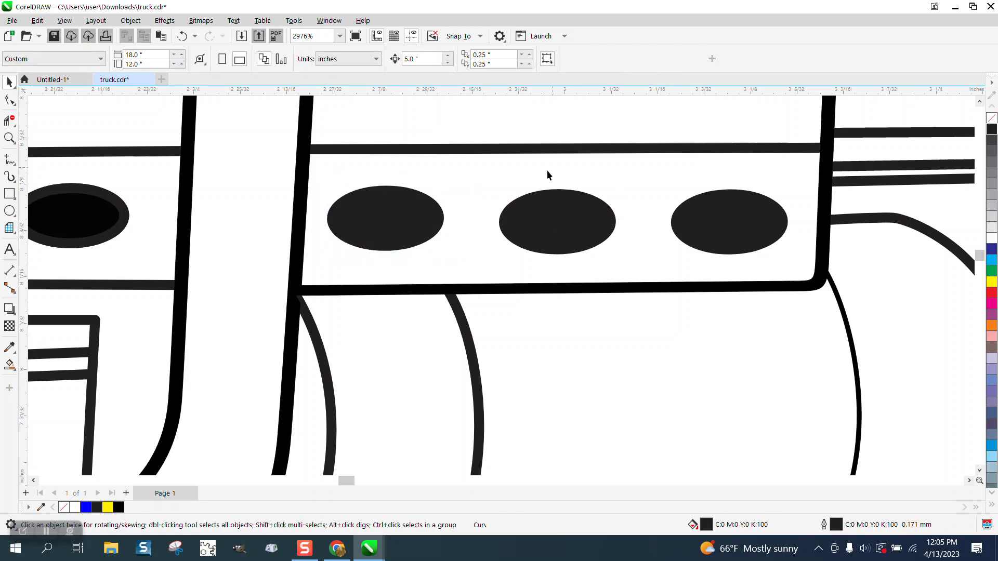
Examine the three refilled oval lights, the dotted cab panel beside the exhaust stack and the black sleeper panel up close
click(10, 139)
drag(340, 178, 507, 246)
scroll(431, 203, down, 1)
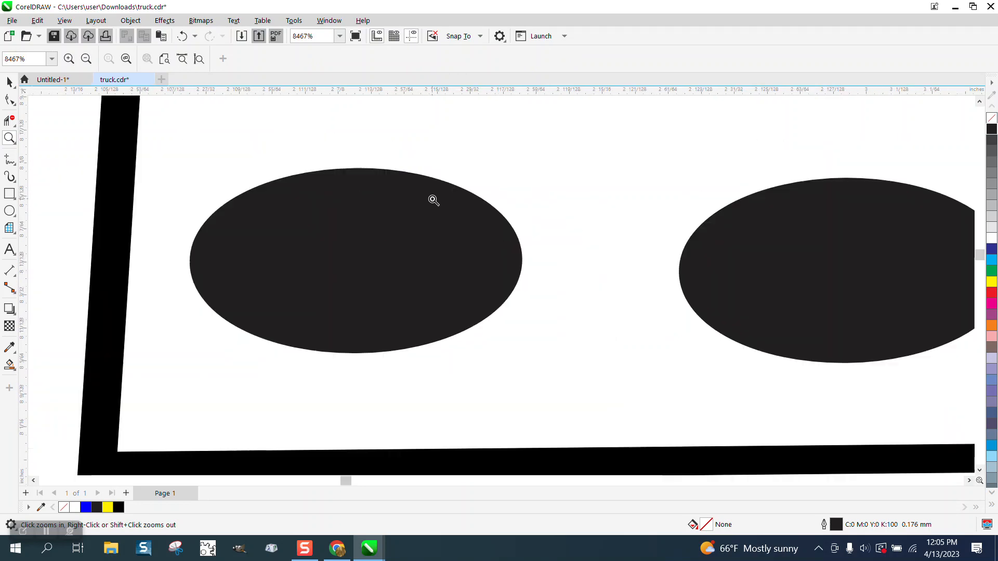
scroll(434, 200, down, 2)
scroll(461, 208, down, 1)
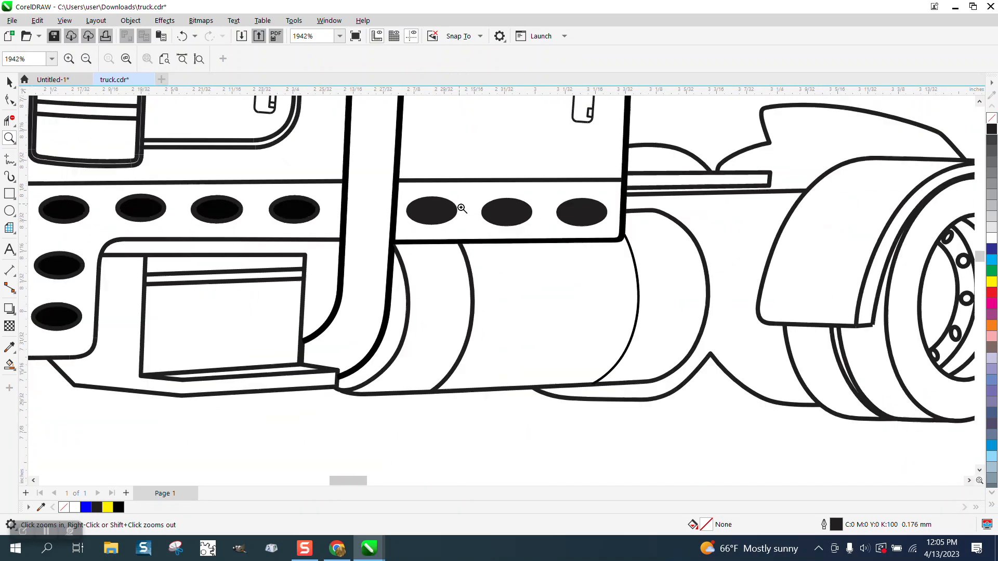
scroll(462, 208, down, 1)
scroll(462, 209, down, 1)
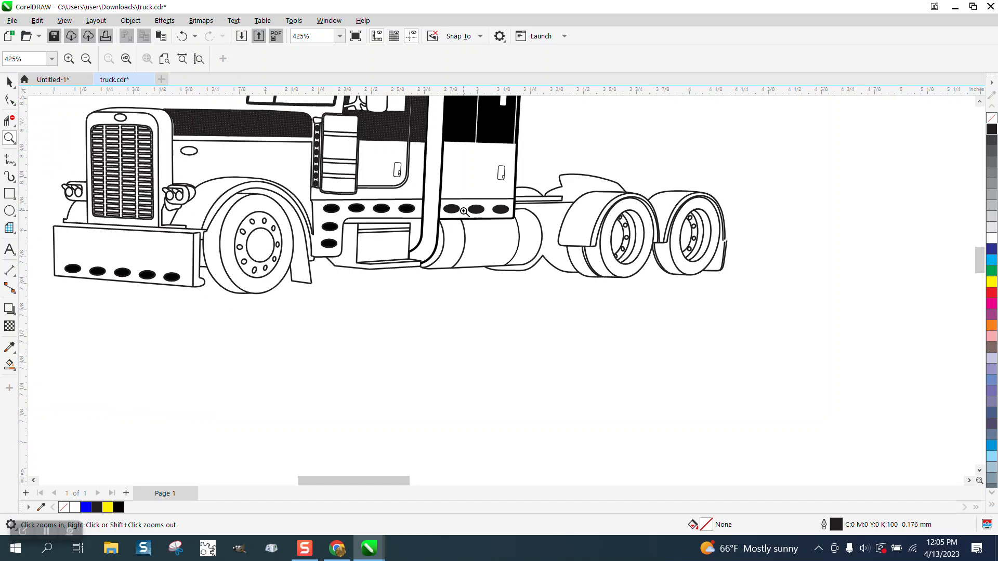
scroll(464, 216, down, 2)
drag(444, 96, 547, 191)
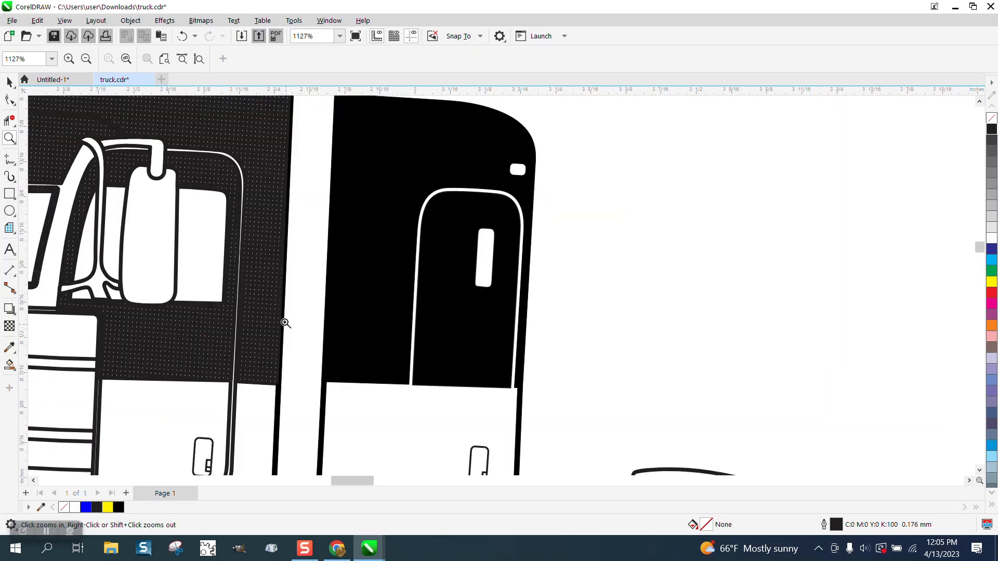
drag(256, 267, 385, 303)
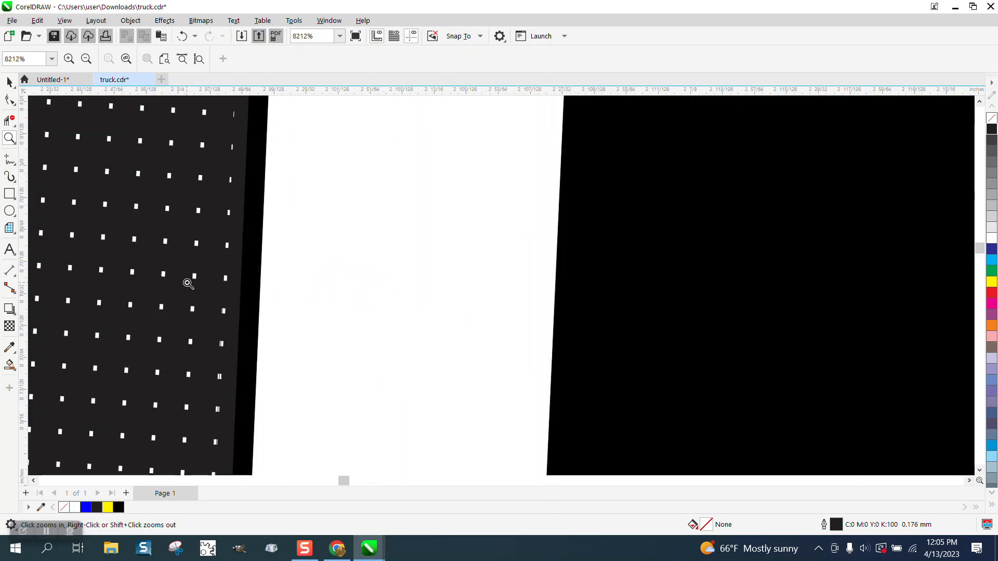
scroll(428, 265, down, 6)
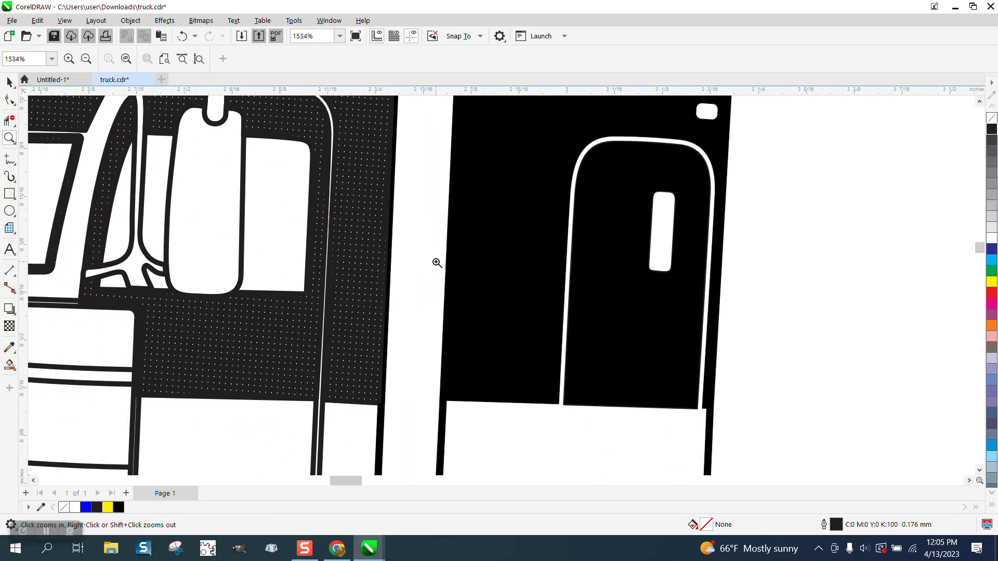
scroll(437, 263, down, 3)
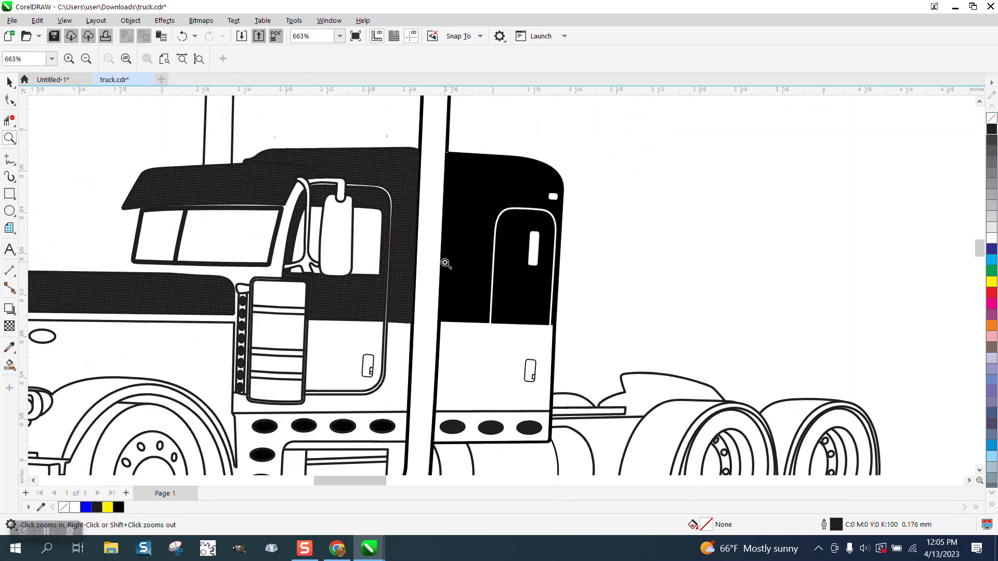